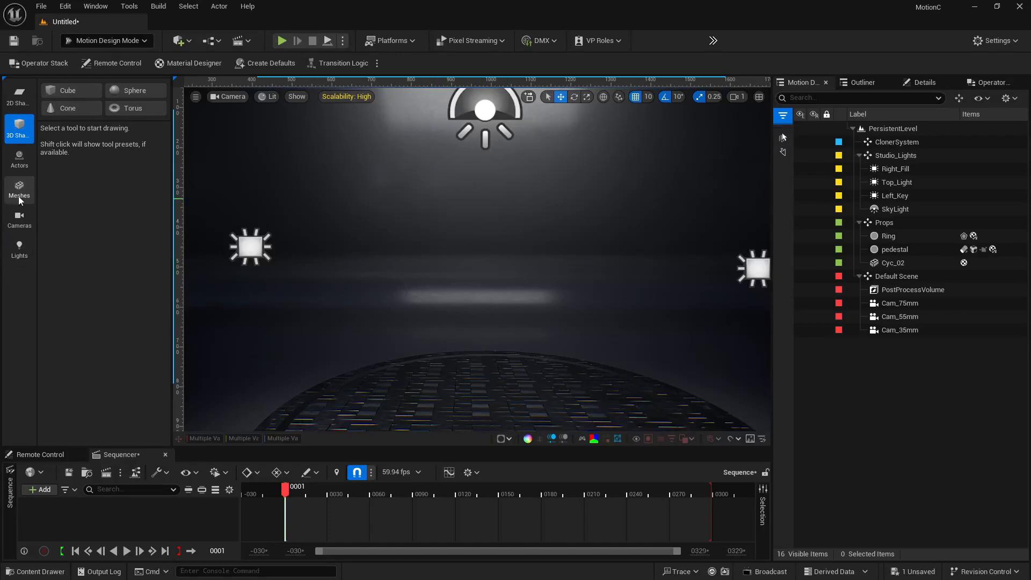
# Add a cube shape to the viewport, move it to the left, and add a sphere shape in the center
pyautogui.click(64, 91)
pyautogui.moveTo(493, 274); pyautogui.dragTo(371, 274)
pyautogui.click(132, 91)
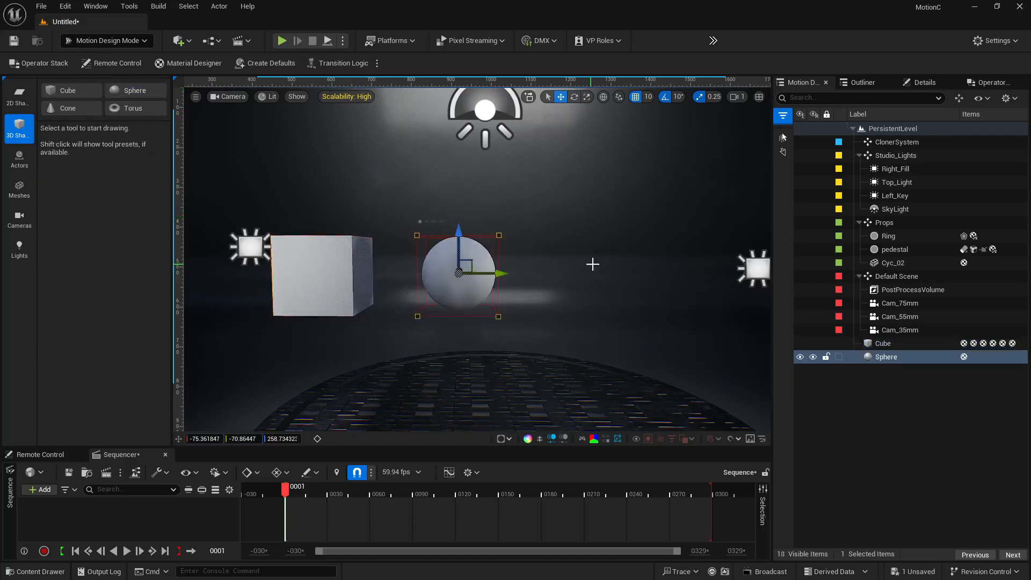
# Add a cone shape and move it to the right of the sphere
pyautogui.click(65, 108)
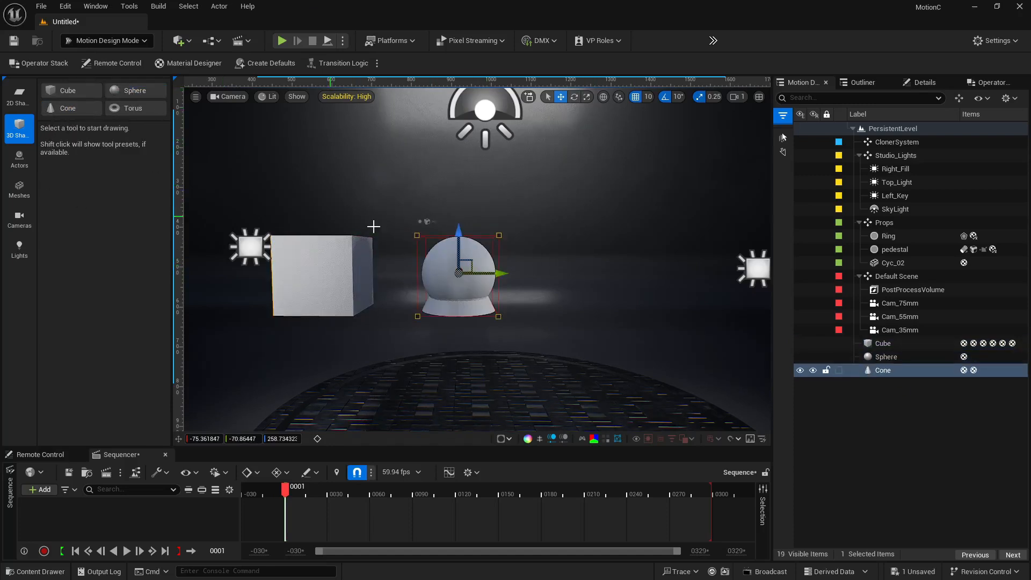
pyautogui.moveTo(485, 272); pyautogui.dragTo(593, 280)
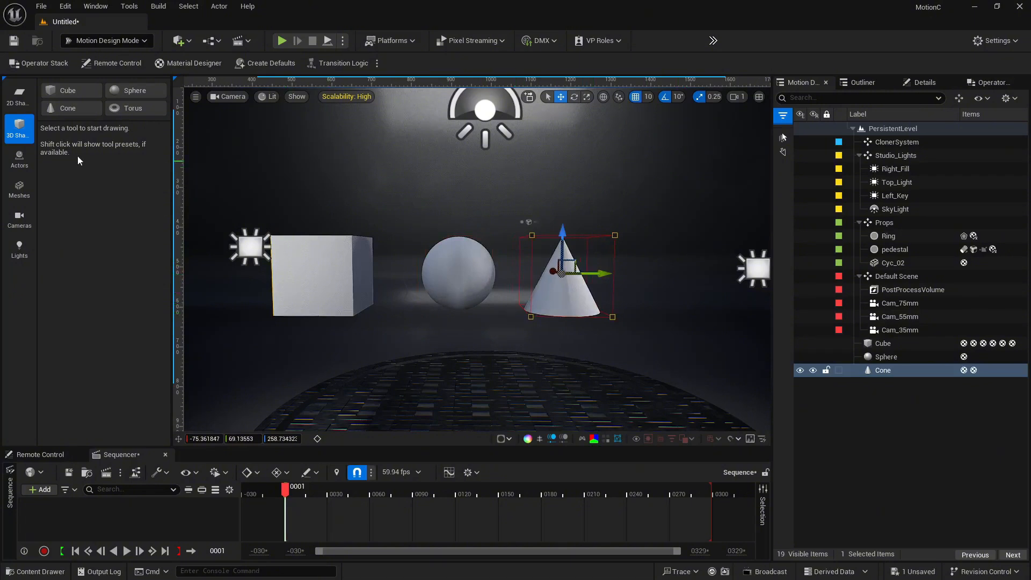
# Add a torus shape and move it to the right of the cone
pyautogui.click(117, 111)
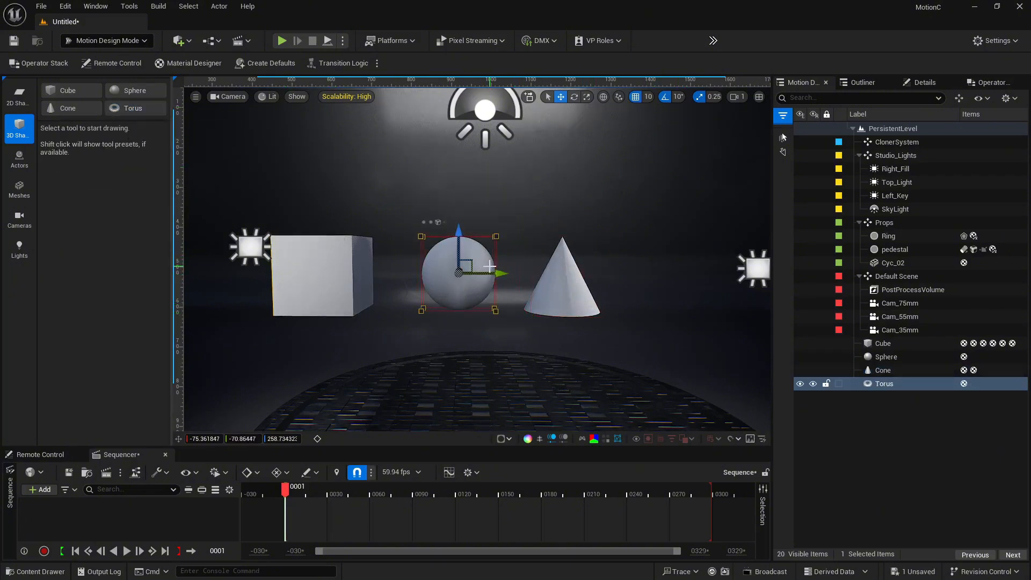
pyautogui.moveTo(490, 270); pyautogui.dragTo(705, 274)
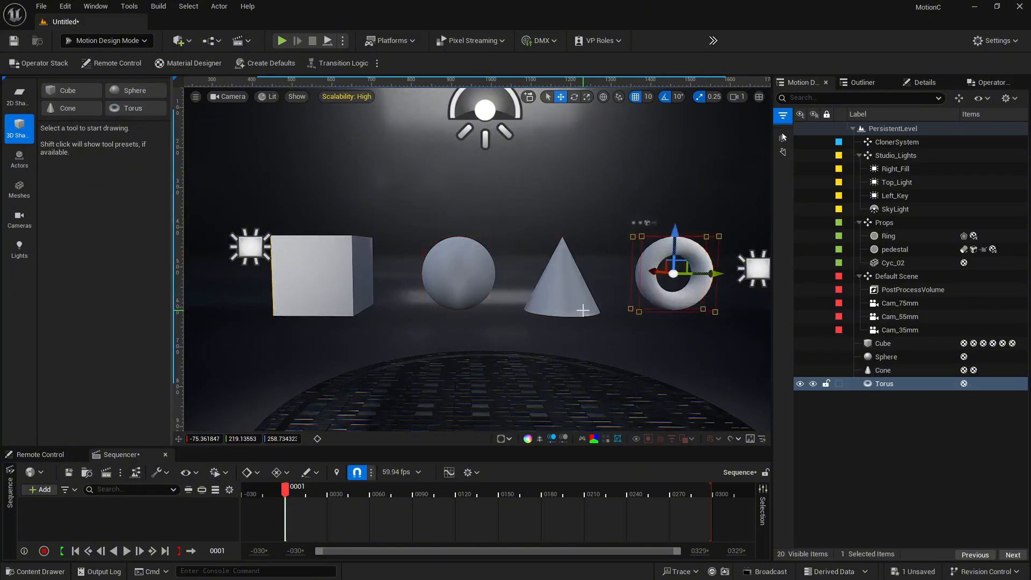
# Select the cube and review its transform and shape properties in the Details panel
pyautogui.click(340, 275)
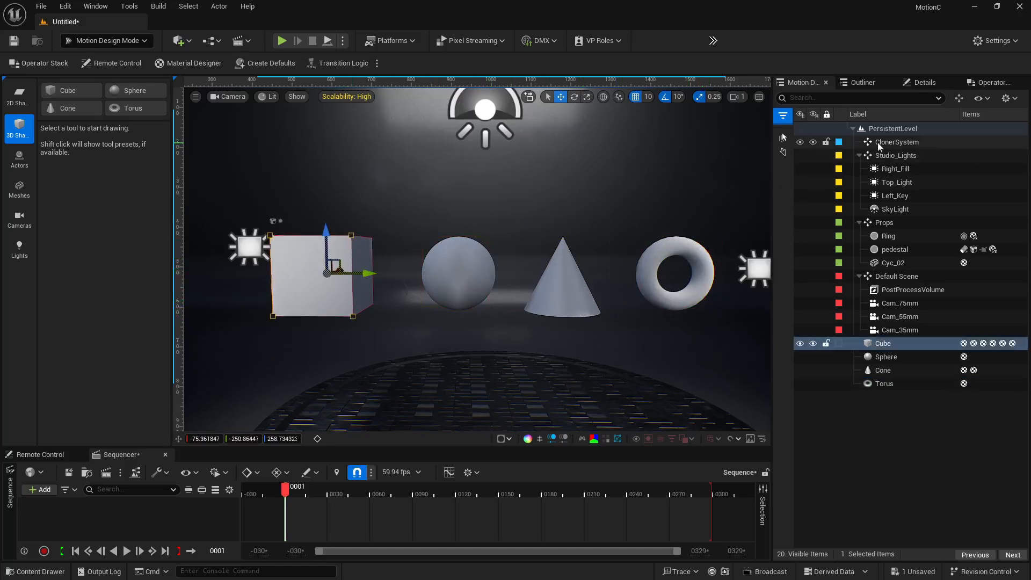
pyautogui.click(918, 82)
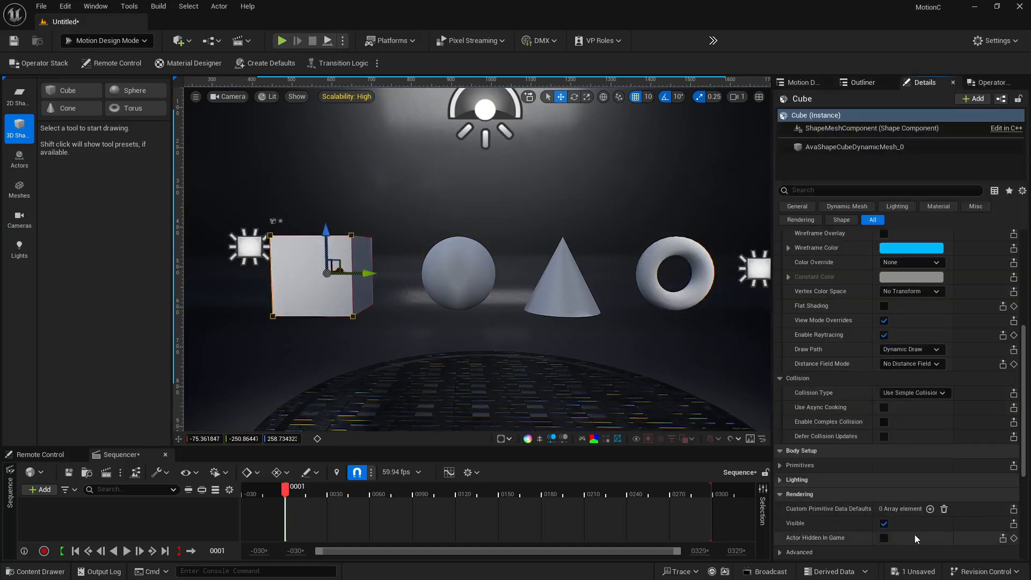
pyautogui.scroll(-5, 837, 454)
pyautogui.scroll(2, 837, 452)
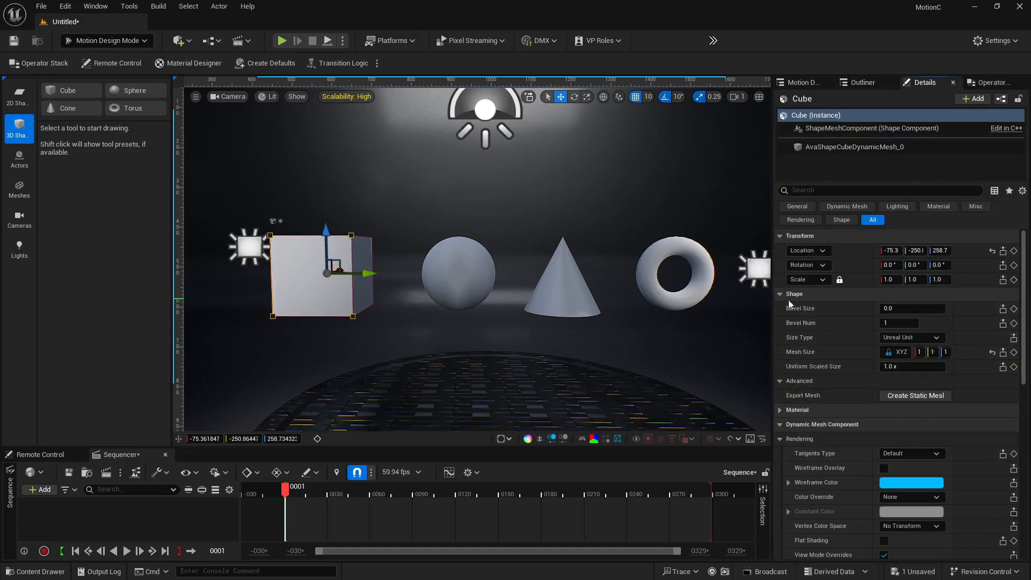
pyautogui.keyDown('alt'); pyautogui.middleClick(353, 235); pyautogui.keyUp('alt')
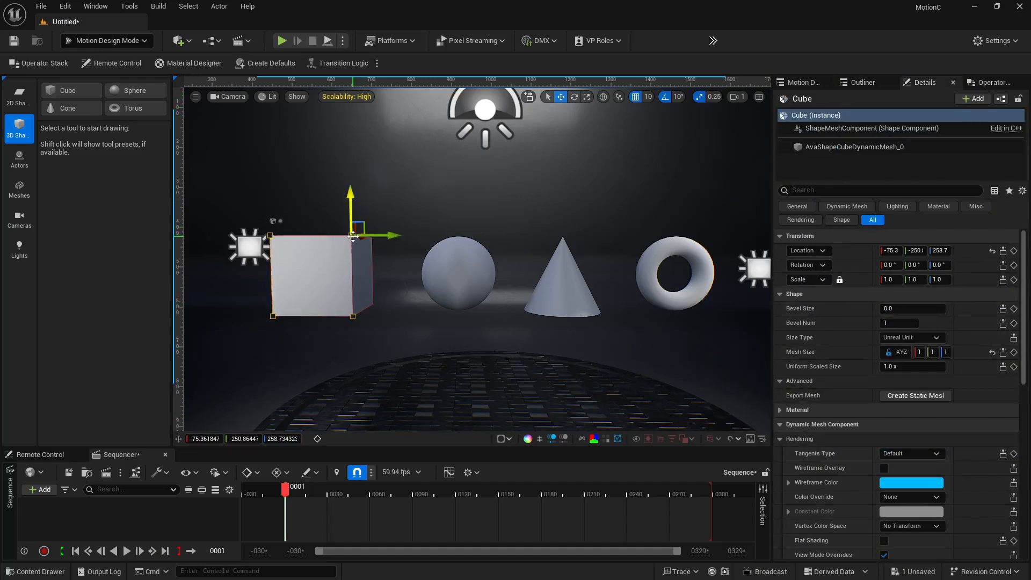
pyautogui.moveTo(387, 237)
pyautogui.mouseDown()
pyautogui.moveTo(405, 235)
pyautogui.moveTo(341, 236)
pyautogui.moveTo(485, 241)
pyautogui.moveTo(380, 234)
pyautogui.moveTo(394, 236)
pyautogui.mouseUp()
# Select each shape in turn to compare their shape properties
pyautogui.click(482, 277)
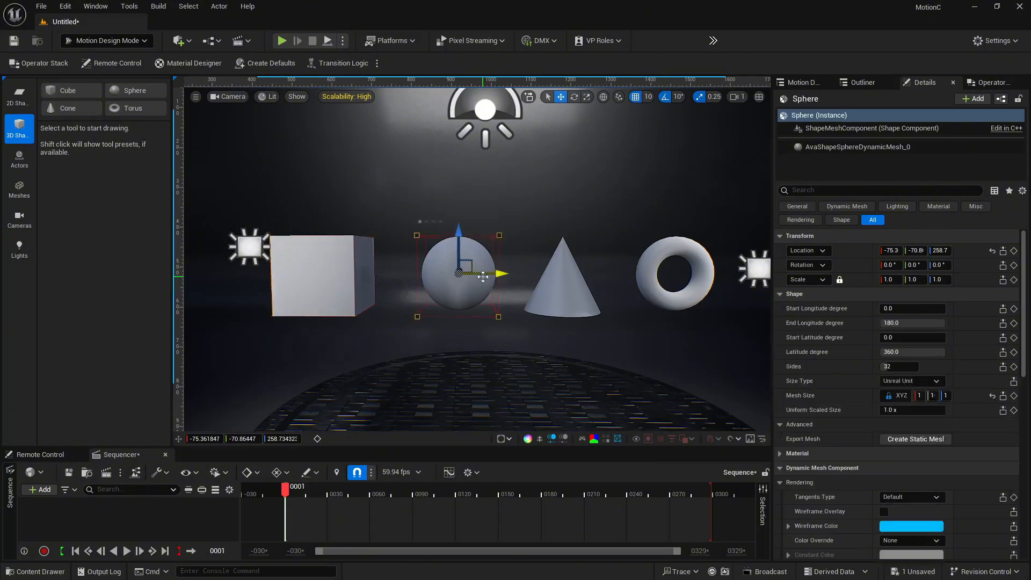
pyautogui.click(304, 276)
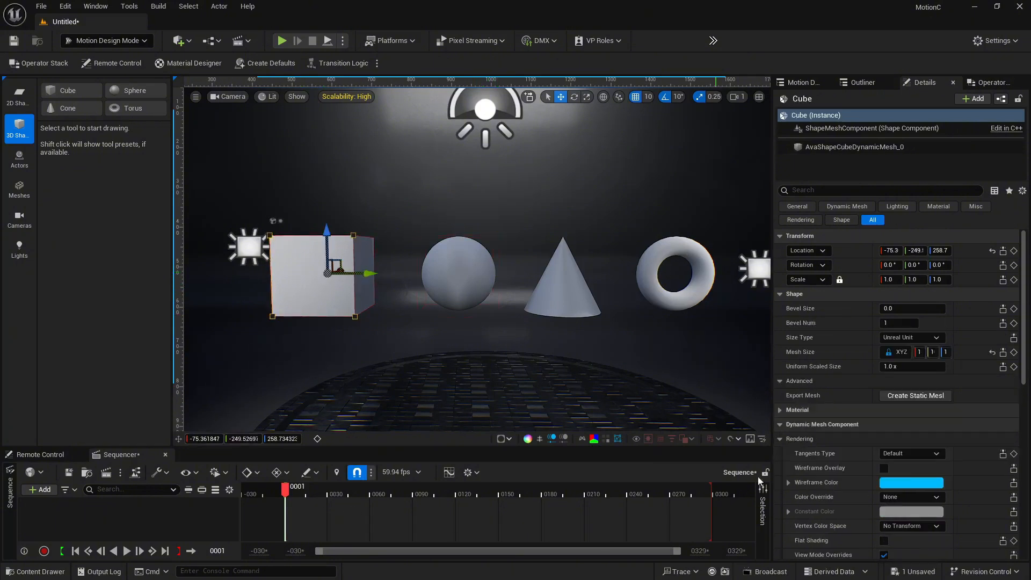
pyautogui.click(492, 270)
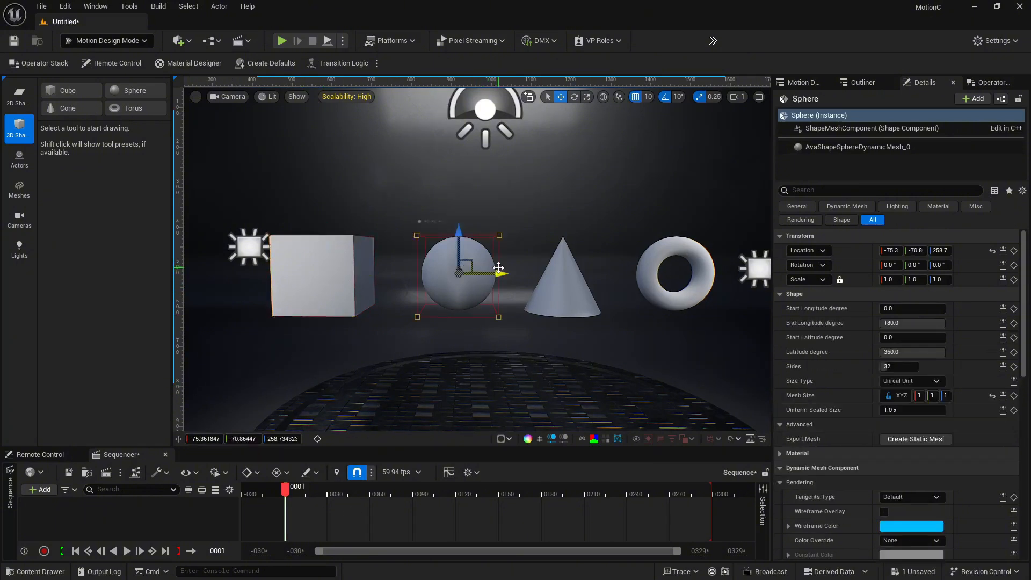
pyautogui.click(567, 275)
pyautogui.click(652, 265)
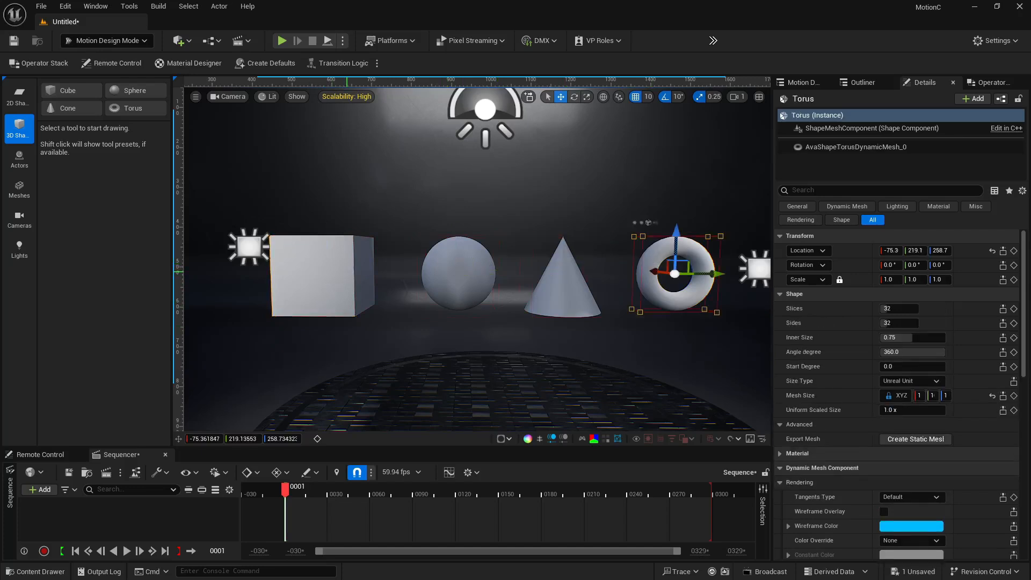
pyautogui.click(346, 272)
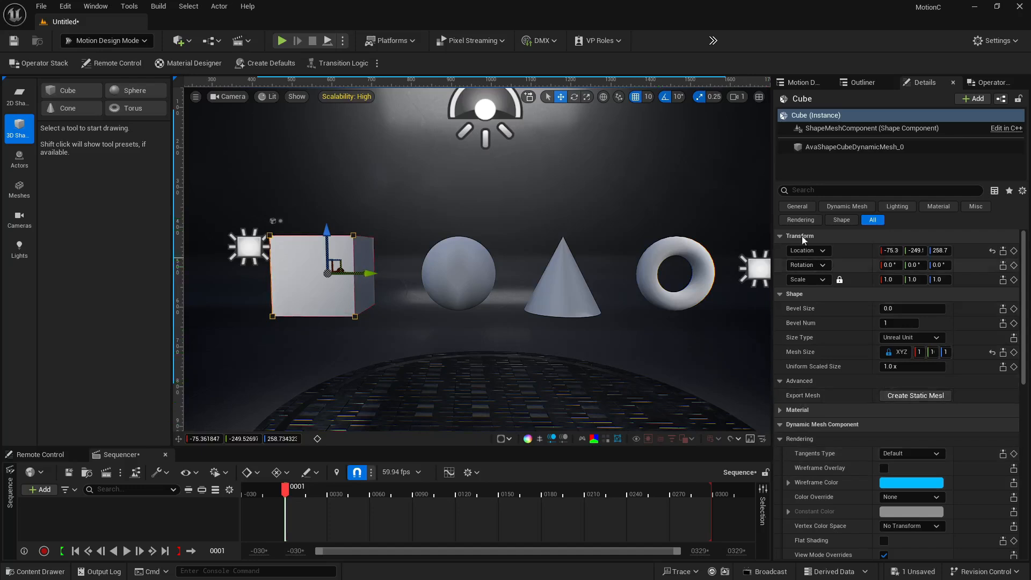
# Drag the cube's Bevel Size up, then reset it to its default value
pyautogui.moveTo(910, 313); pyautogui.dragTo(989, 304)
pyautogui.click(991, 308)
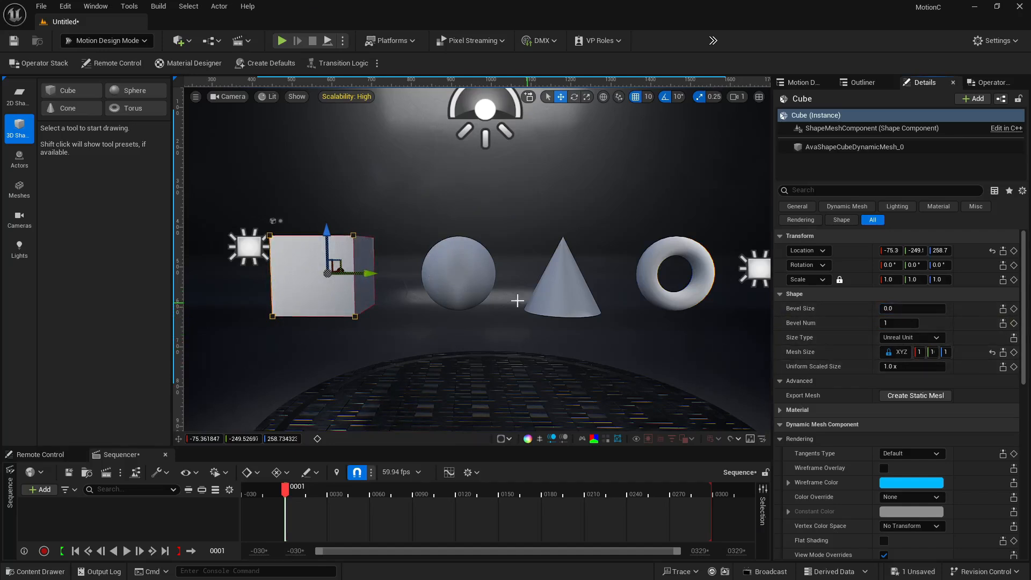
# Select the sphere, drag its longitude and latitude degree sliders, then reset them all to defaults
pyautogui.click(486, 276)
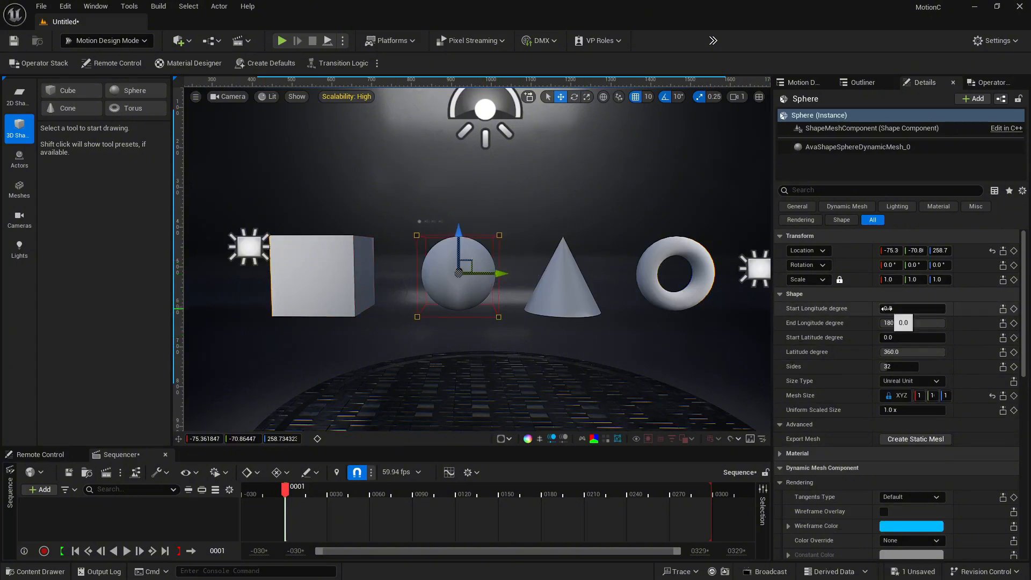
pyautogui.moveTo(895, 309); pyautogui.dragTo(928, 323)
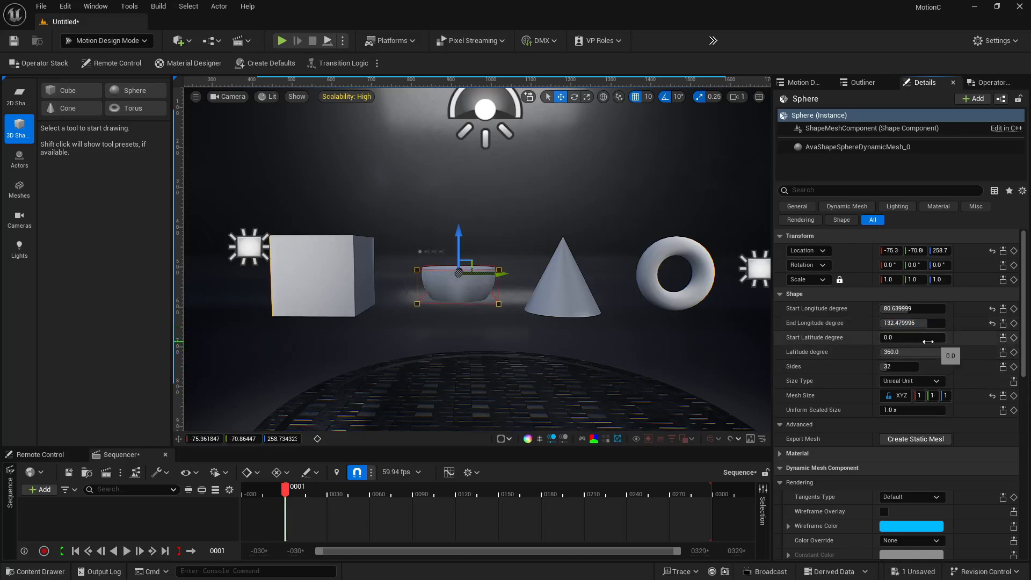
pyautogui.moveTo(580, 262); pyautogui.dragTo(537, 328, button='right')
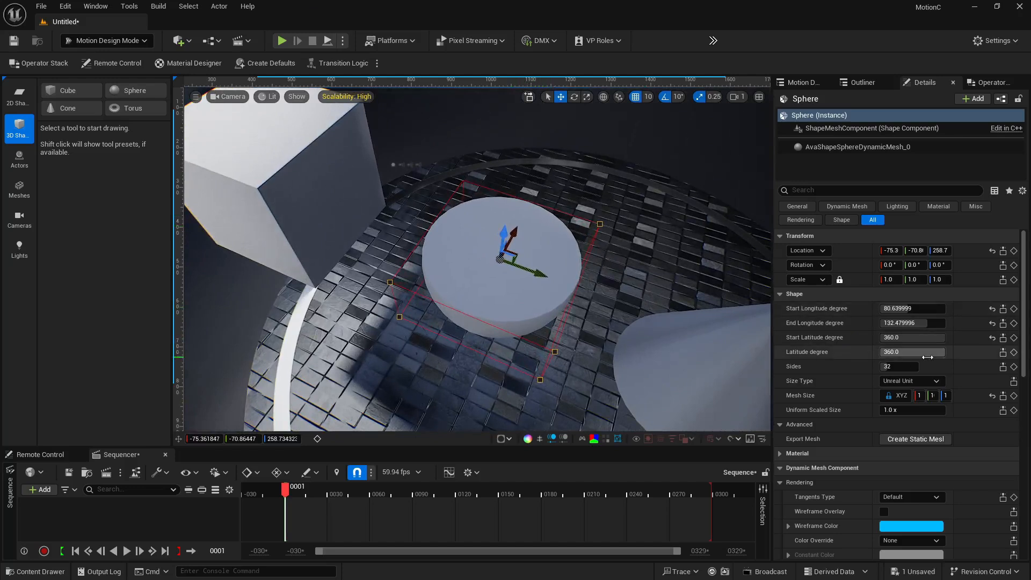
pyautogui.moveTo(928, 357); pyautogui.dragTo(945, 309)
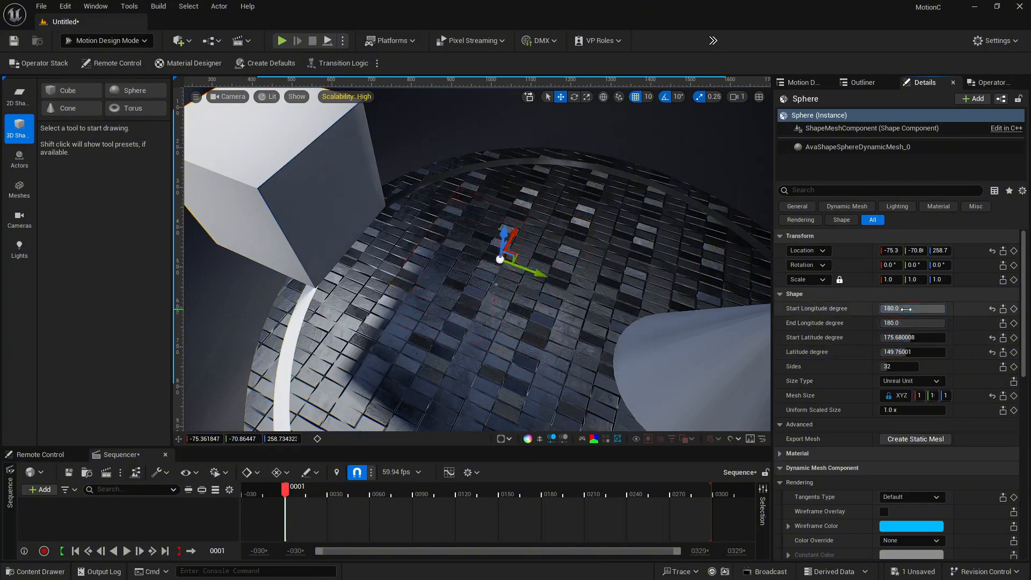
pyautogui.click(993, 309)
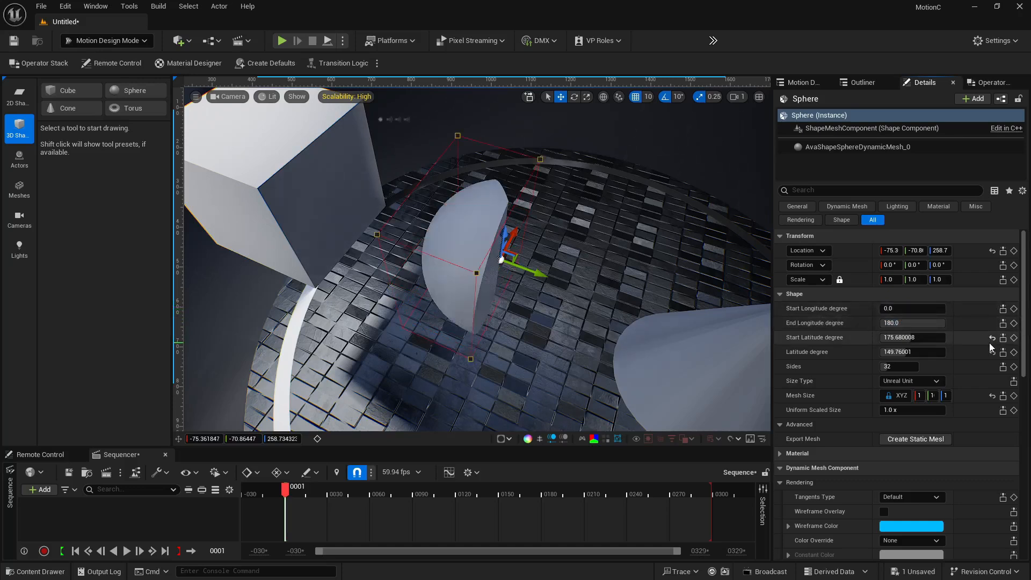
pyautogui.click(992, 338)
pyautogui.click(993, 353)
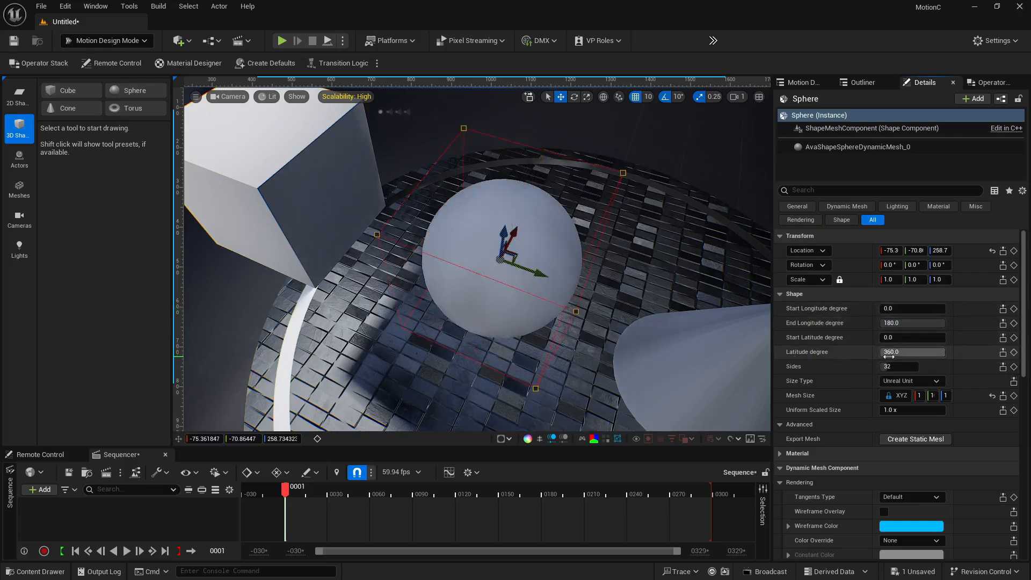
# Nudge the sphere slightly to the left, about 5 units along its Y location
pyautogui.scroll(-2, 889, 357)
pyautogui.scroll(-2, 791, 375)
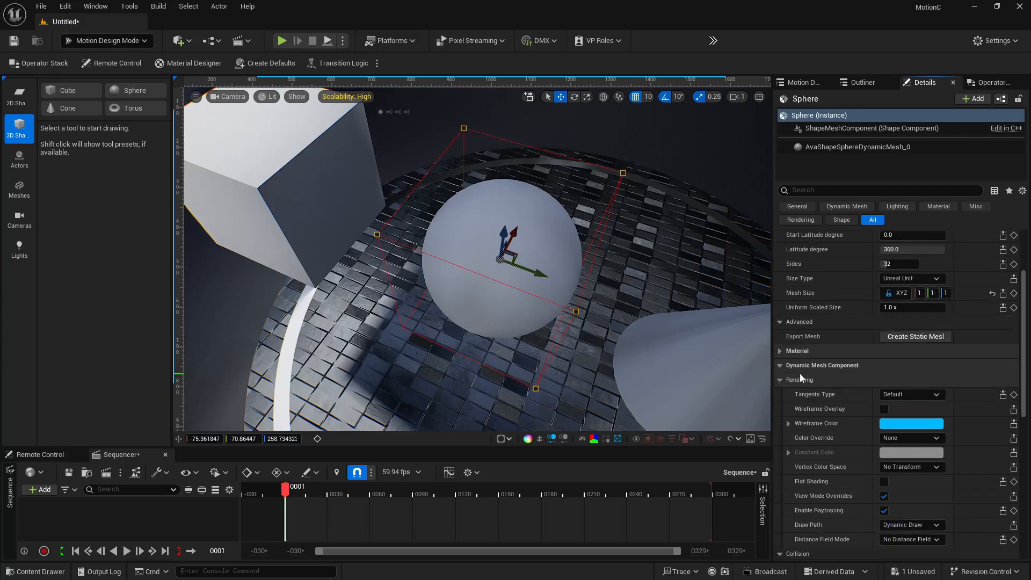
pyautogui.moveTo(575, 269); pyautogui.dragTo(620, 249, button='right')
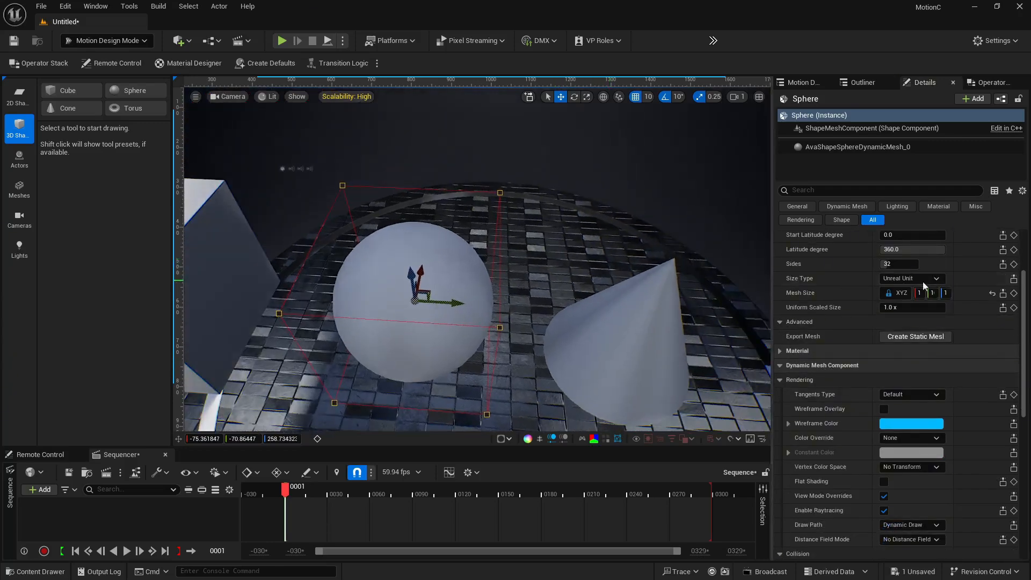
pyautogui.scroll(4, 965, 279)
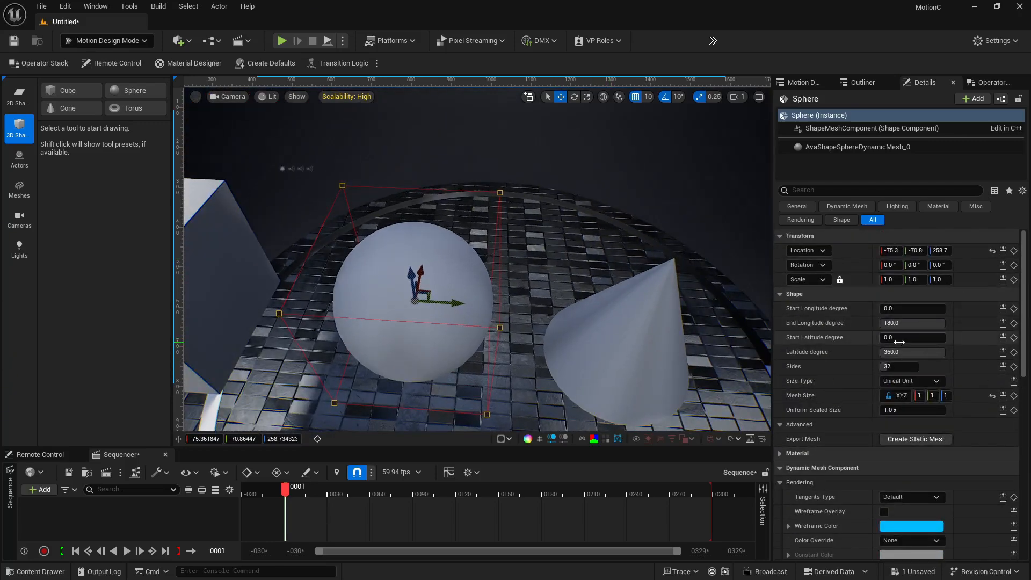
pyautogui.moveTo(478, 258); pyautogui.dragTo(582, 324, button='right')
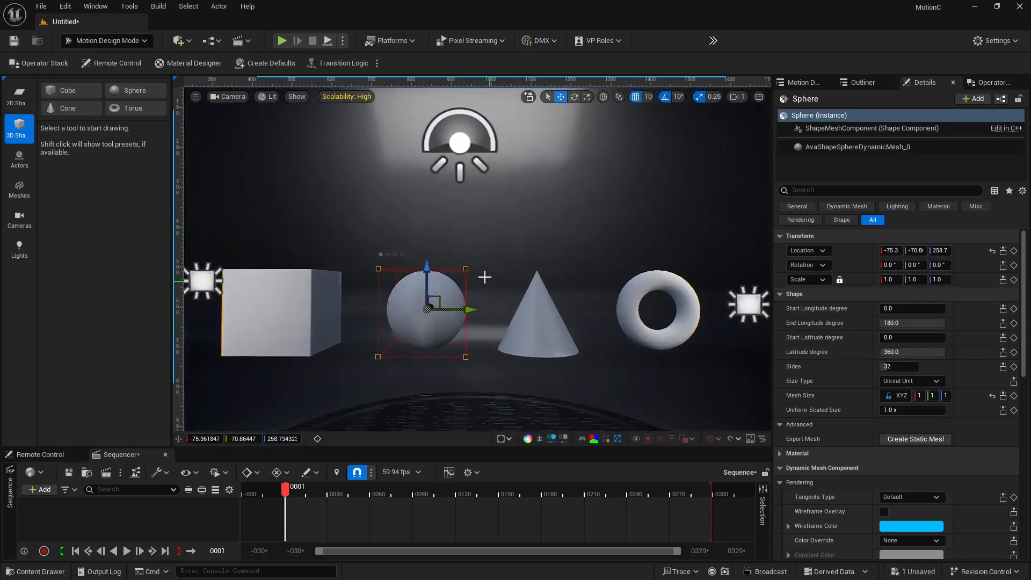
pyautogui.click(466, 269)
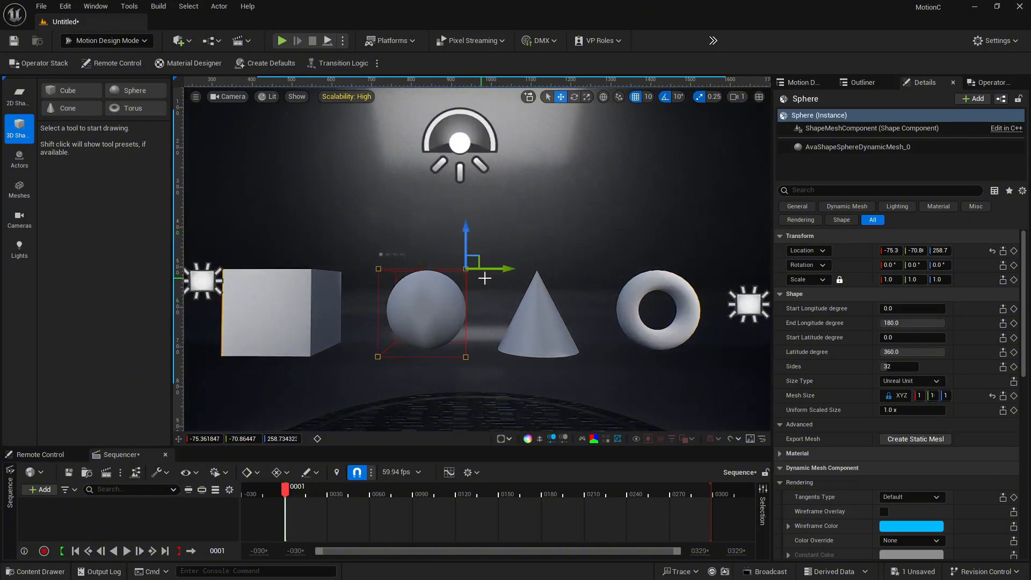
pyautogui.moveTo(510, 271)
pyautogui.mouseDown()
pyautogui.moveTo(470, 270)
pyautogui.moveTo(659, 270)
pyautogui.moveTo(505, 272)
pyautogui.mouseUp()
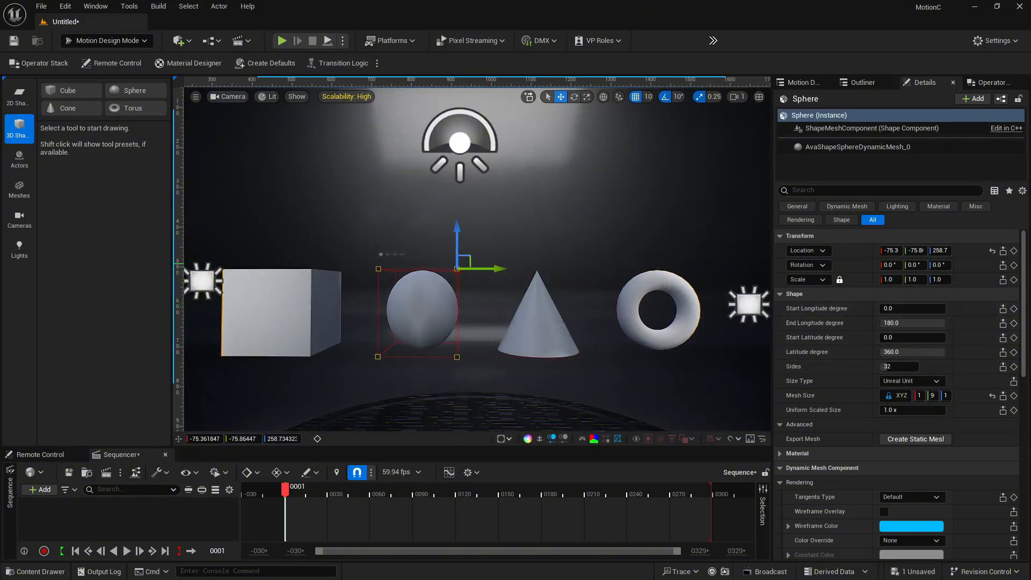
# Select the cone, drag its top radius ratio, sides, angle and start degree, then reset them to defaults
pyautogui.click(538, 311)
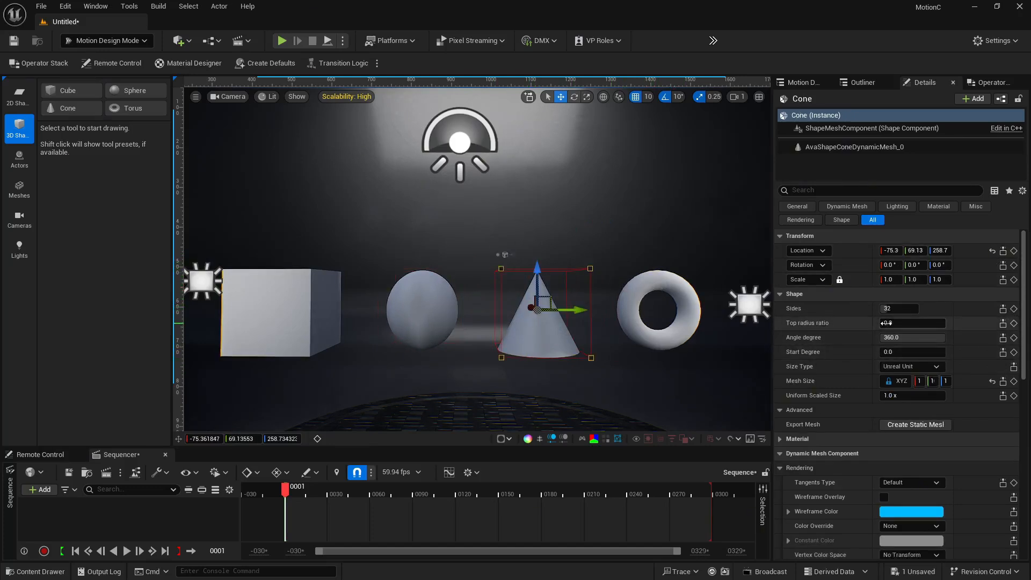
pyautogui.moveTo(892, 323); pyautogui.dragTo(946, 323)
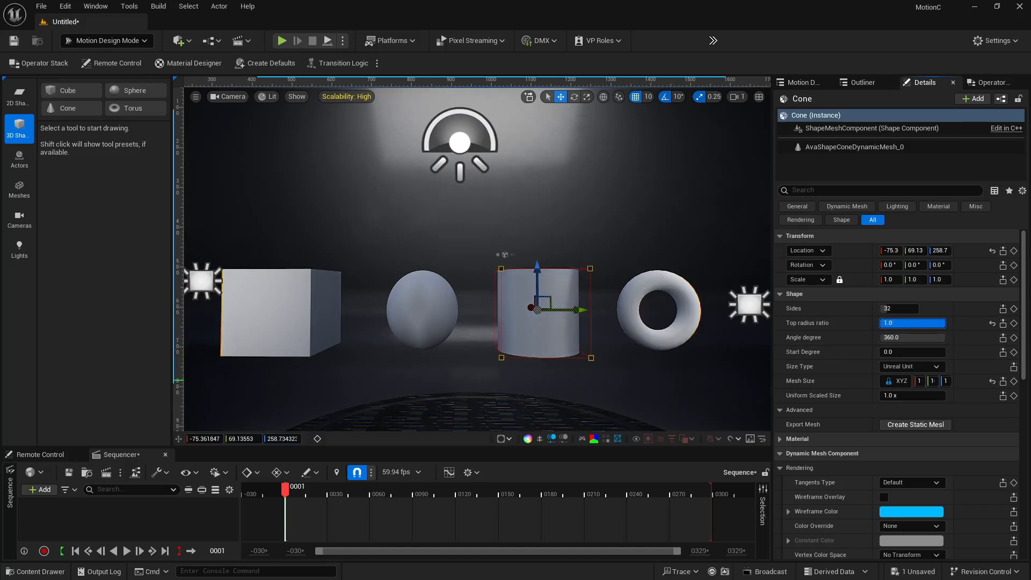
pyautogui.moveTo(943, 323); pyautogui.dragTo(884, 321)
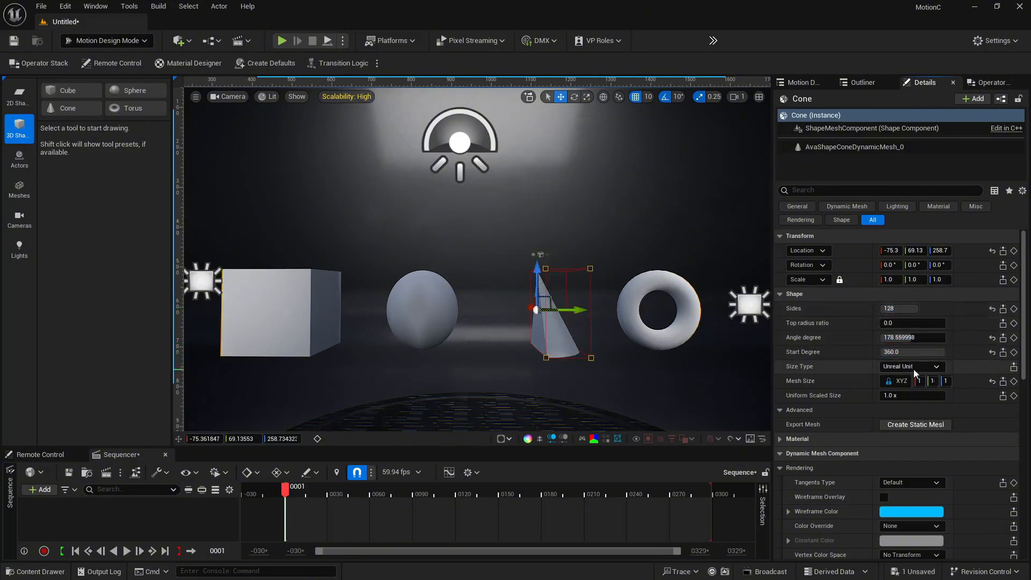
pyautogui.click(993, 309)
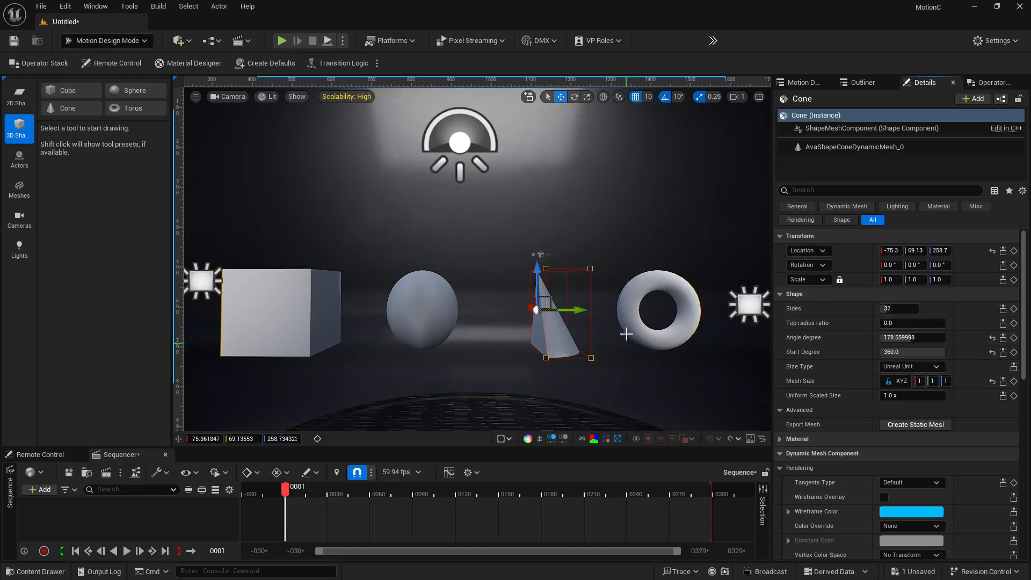
pyautogui.click(993, 338)
pyautogui.click(993, 352)
# Select the torus, drag its slices, sides, inner size, angle and start degree, then reset them all to defaults
pyautogui.click(693, 308)
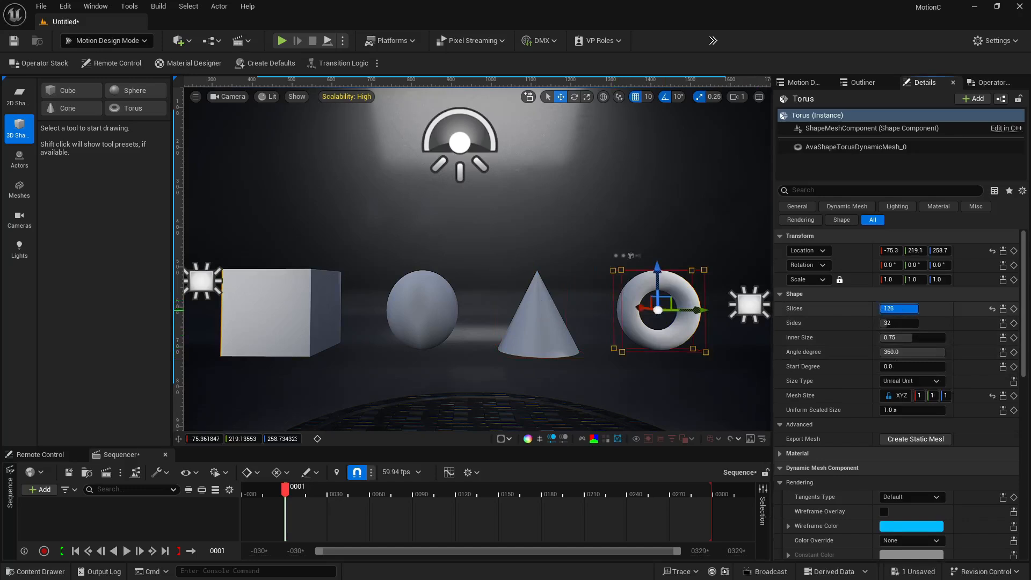
pyautogui.moveTo(916, 309); pyautogui.dragTo(938, 367)
pyautogui.click(993, 309)
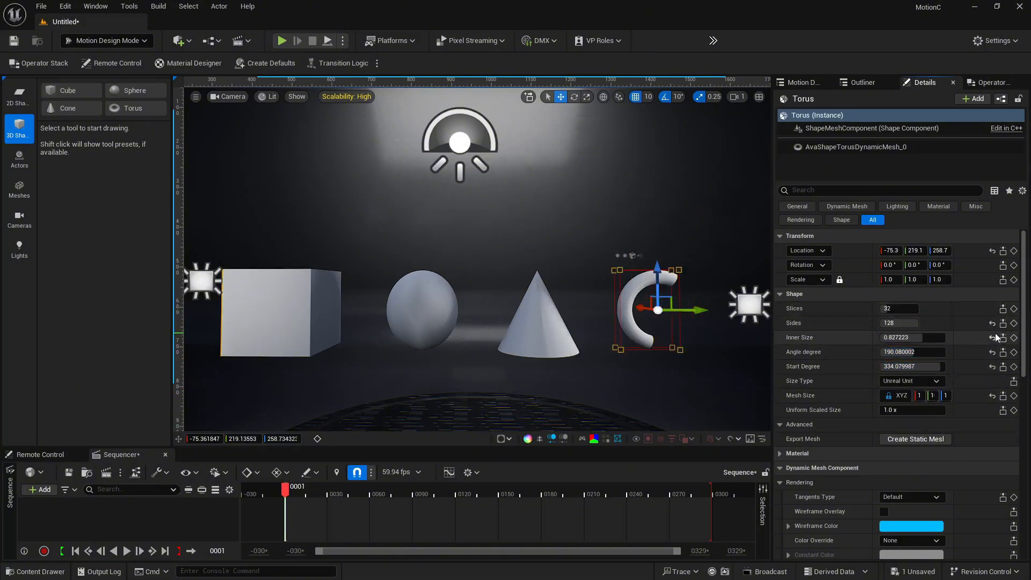
pyautogui.click(993, 324)
pyautogui.click(993, 338)
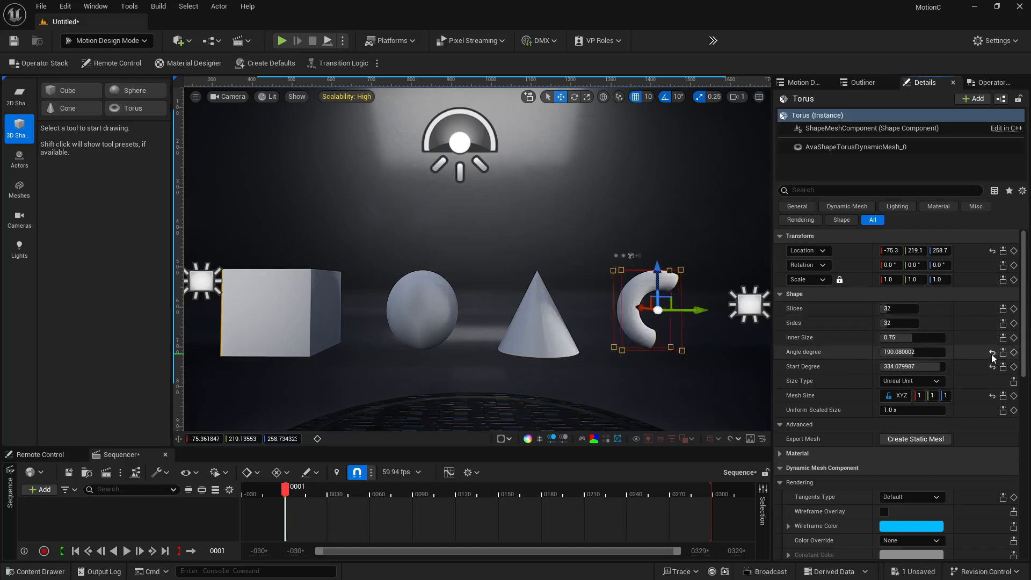
pyautogui.click(992, 352)
pyautogui.click(991, 365)
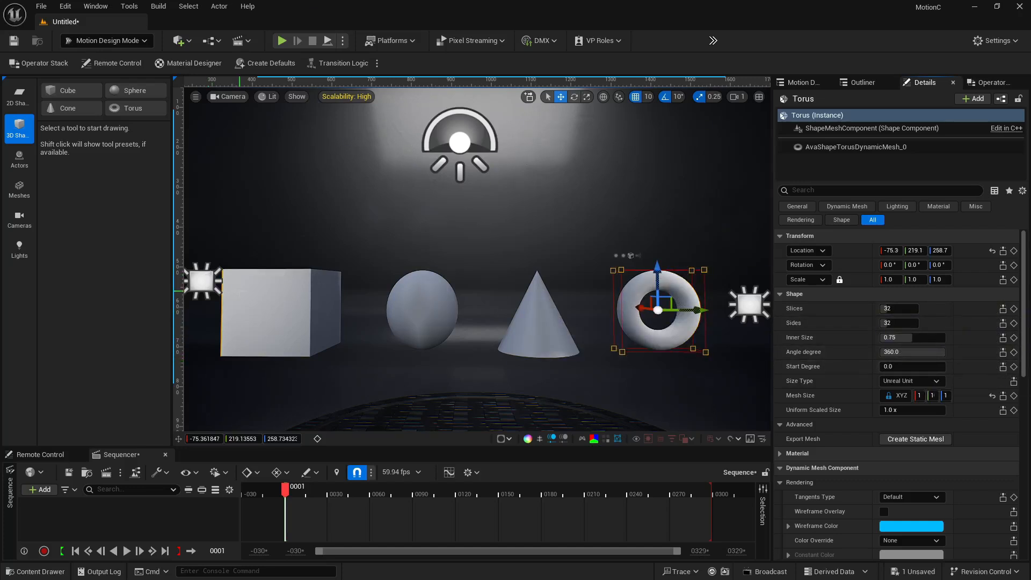
# Select the cube, open its material settings, and set the right face's simple color to pink-red (sRGB FF0060FF)
pyautogui.click(240, 291)
pyautogui.moveTo(527, 265)
pyautogui.mouseDown(button='right')
pyautogui.moveTo(484, 231)
pyautogui.moveTo(483, 258)
pyautogui.moveTo(532, 284)
pyautogui.moveTo(601, 280)
pyautogui.moveTo(541, 276)
pyautogui.mouseUp(button='right')
pyautogui.press('w')
pyautogui.press('a')
pyautogui.press('d')
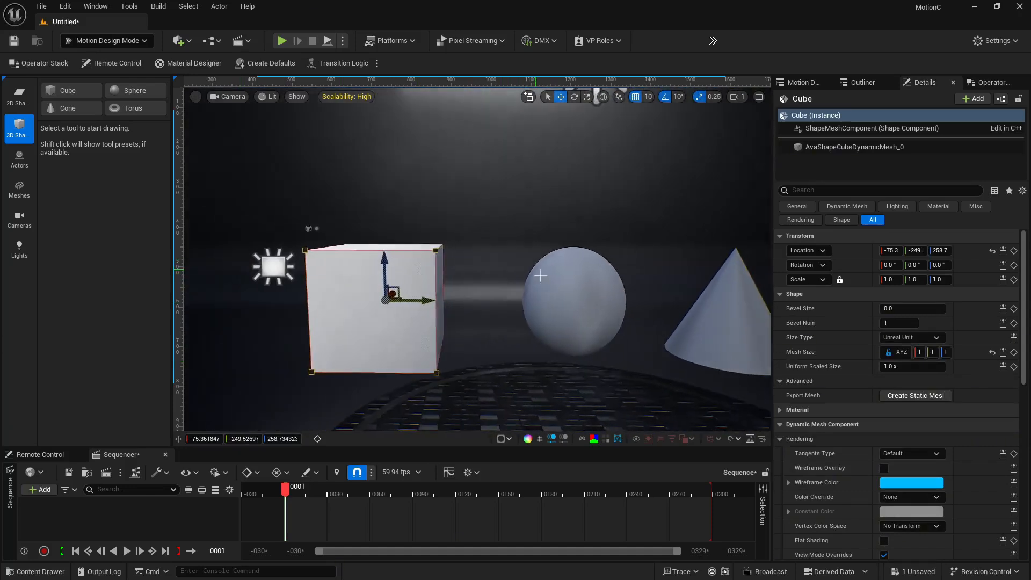
pyautogui.click(780, 424)
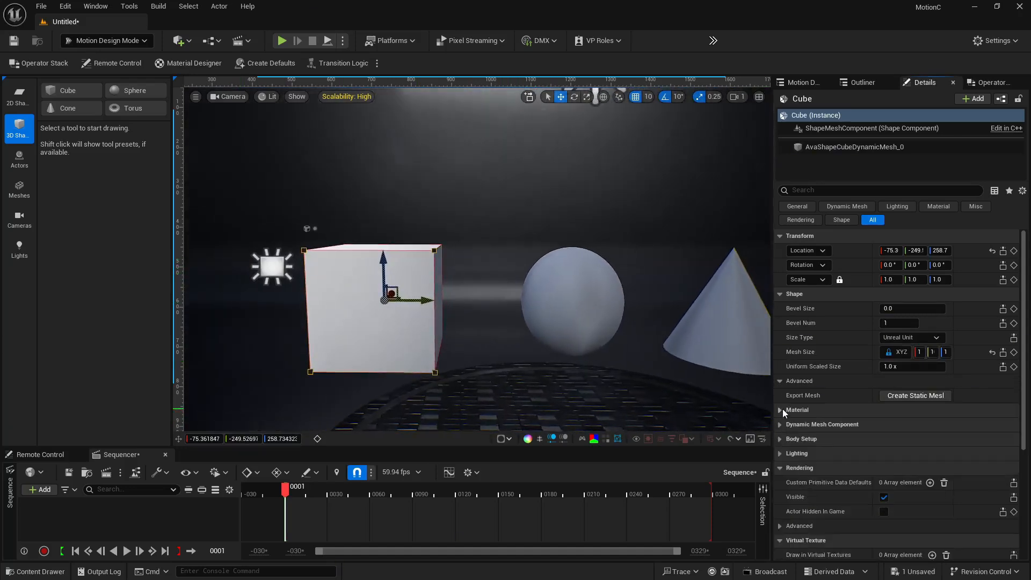
pyautogui.click(782, 409)
pyautogui.scroll(-5, 798, 399)
pyautogui.press('w')
pyautogui.moveTo(546, 285); pyautogui.dragTo(427, 290, button='right')
pyautogui.press('a')
pyautogui.press('d')
pyautogui.press('s')
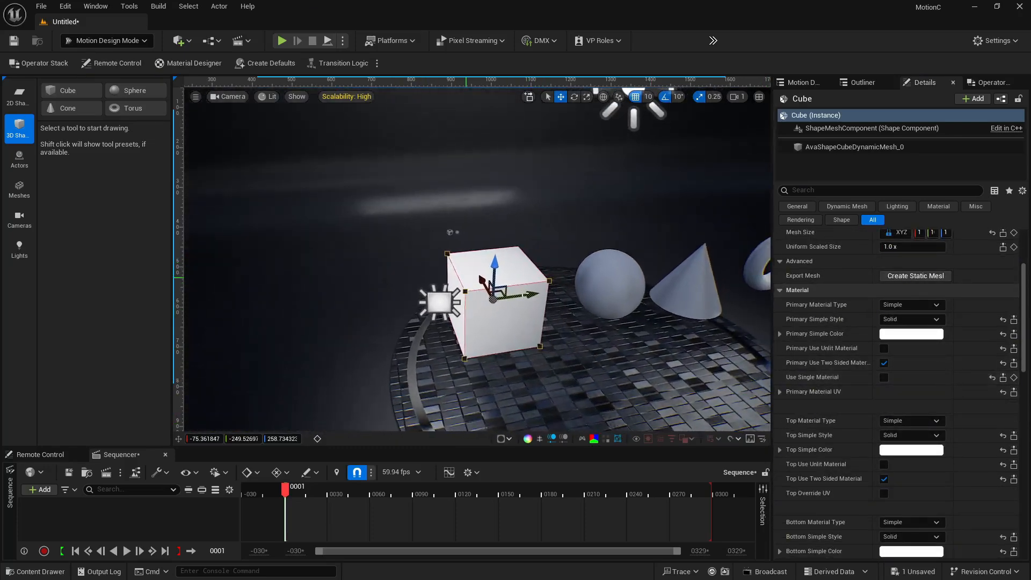
pyautogui.scroll(-8, 884, 343)
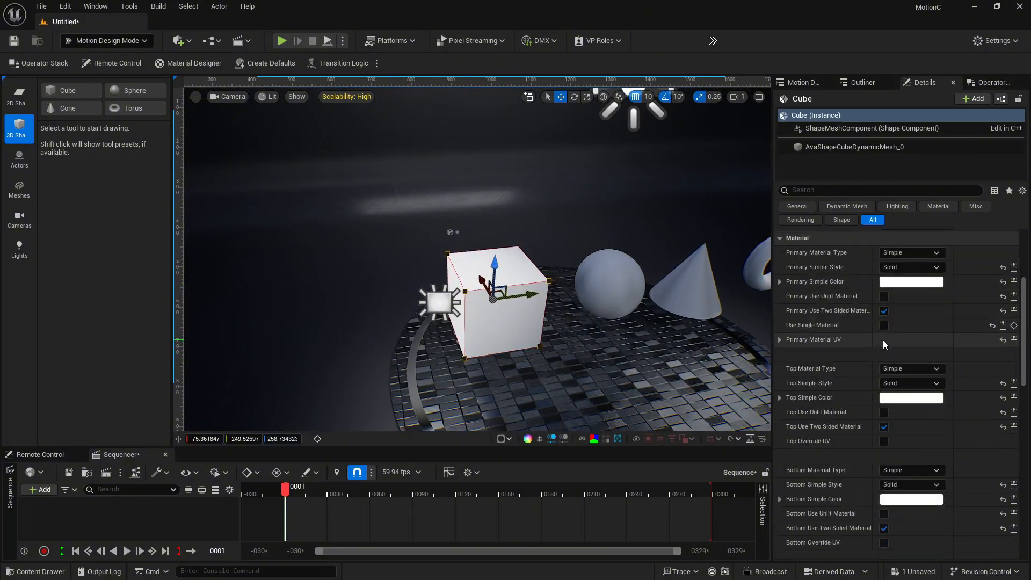
pyautogui.scroll(-5, 883, 344)
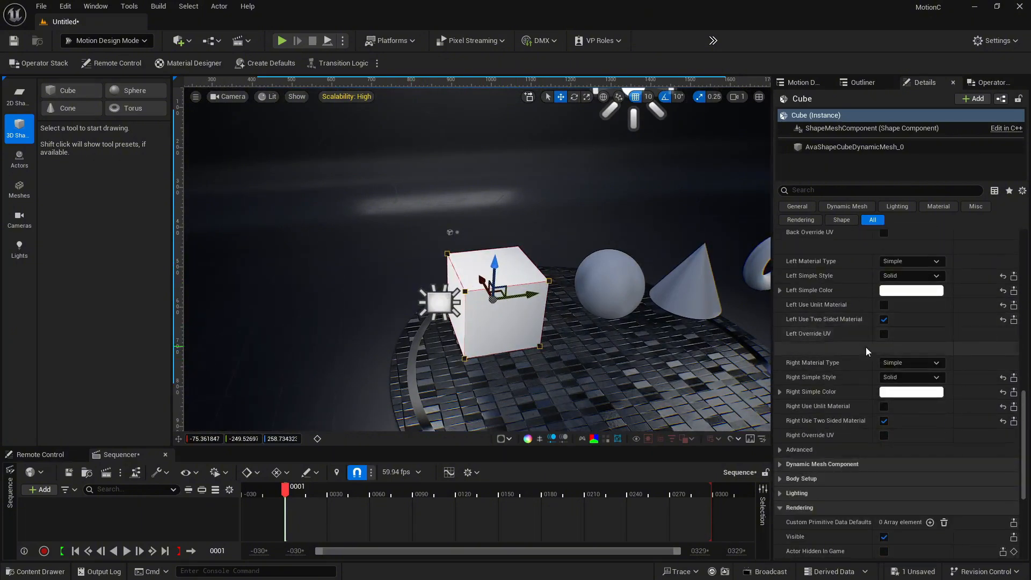
pyautogui.click(911, 392)
pyautogui.click(795, 380)
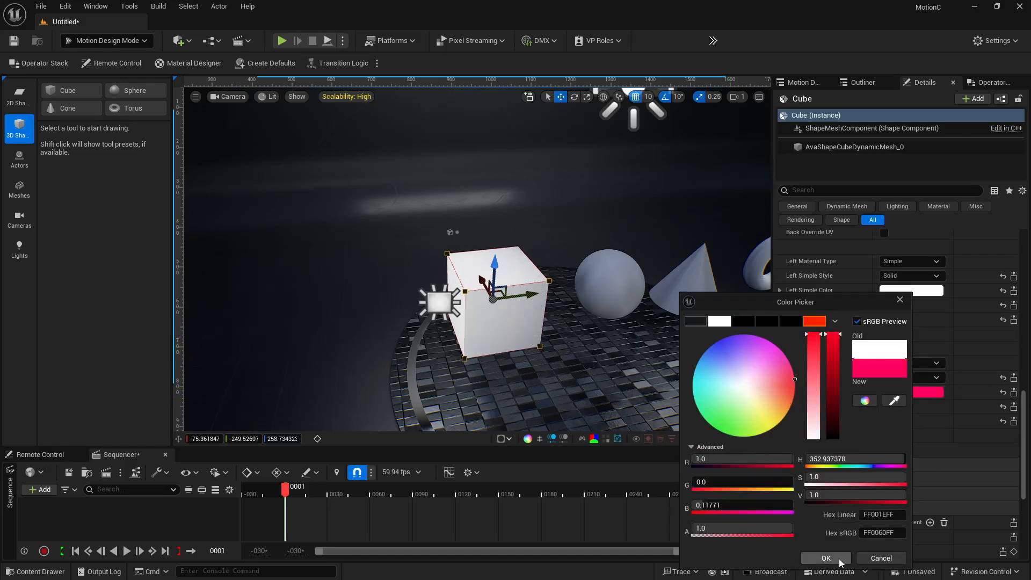
pyautogui.click(826, 558)
# Color the cube's left face blue and its back face orange (sRGB FF3800FF)
pyautogui.click(925, 291)
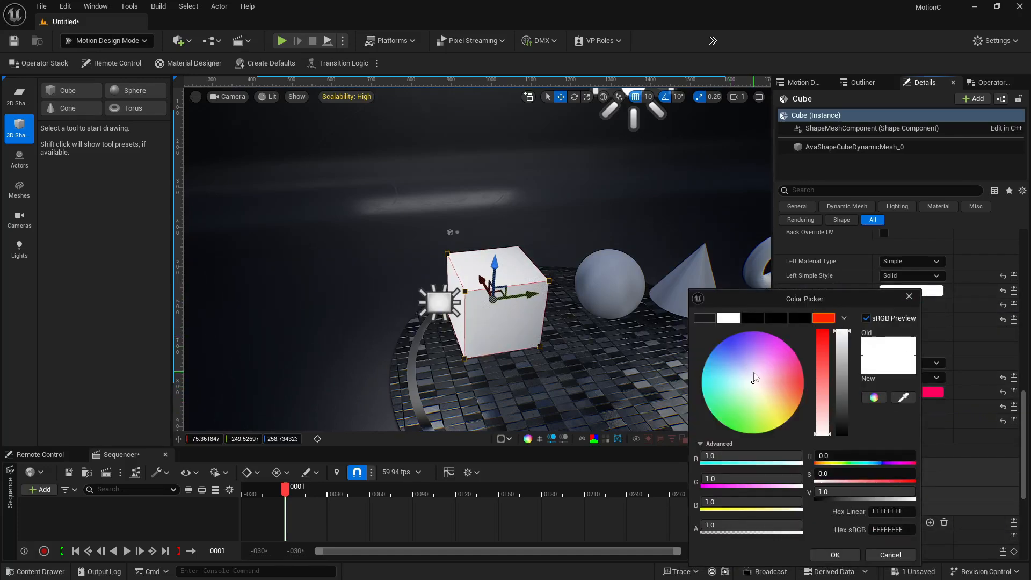
pyautogui.click(721, 342)
pyautogui.click(835, 555)
pyautogui.scroll(5, 886, 306)
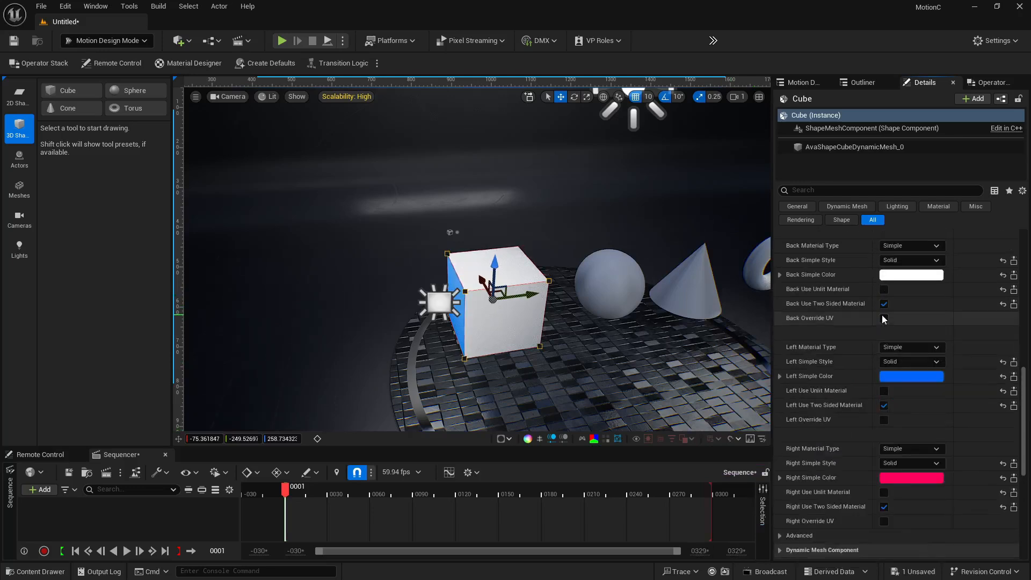
pyautogui.click(896, 327)
pyautogui.moveTo(687, 363); pyautogui.dragTo(788, 388)
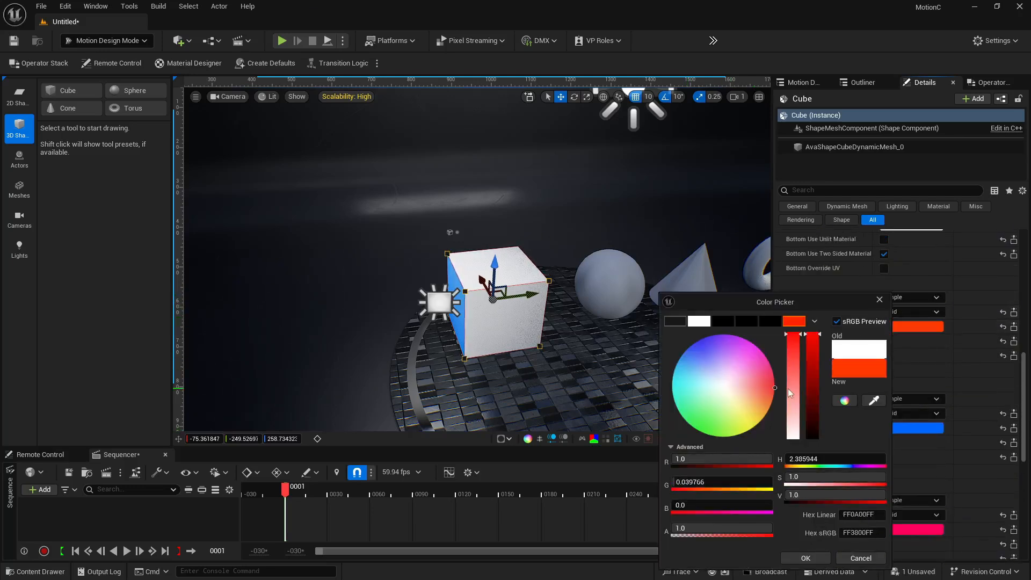
pyautogui.click(819, 556)
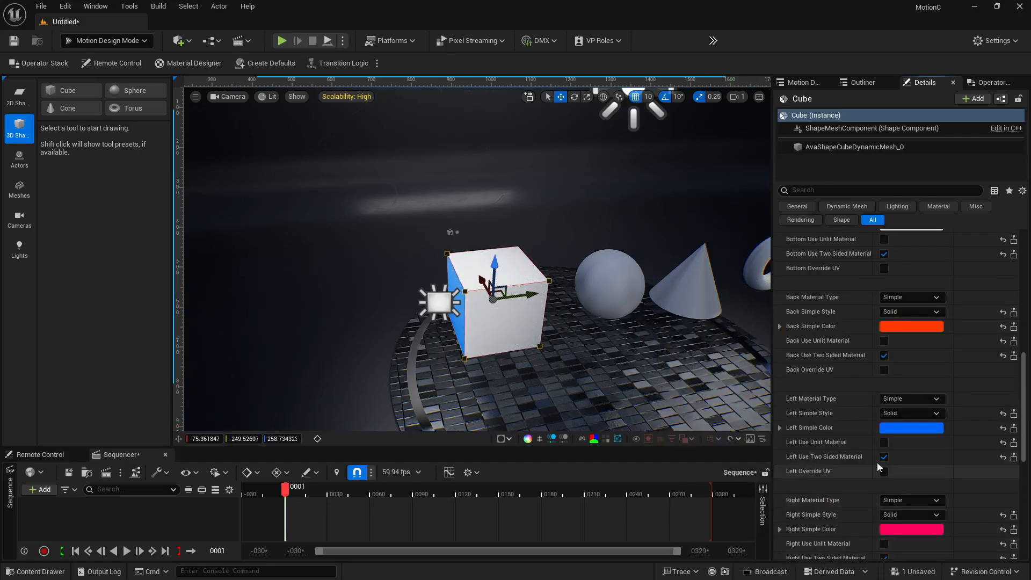
# Color the cube's bottom face yellow and its top face green (sRGB 4FFF00FF)
pyautogui.scroll(3, 886, 451)
pyautogui.click(887, 349)
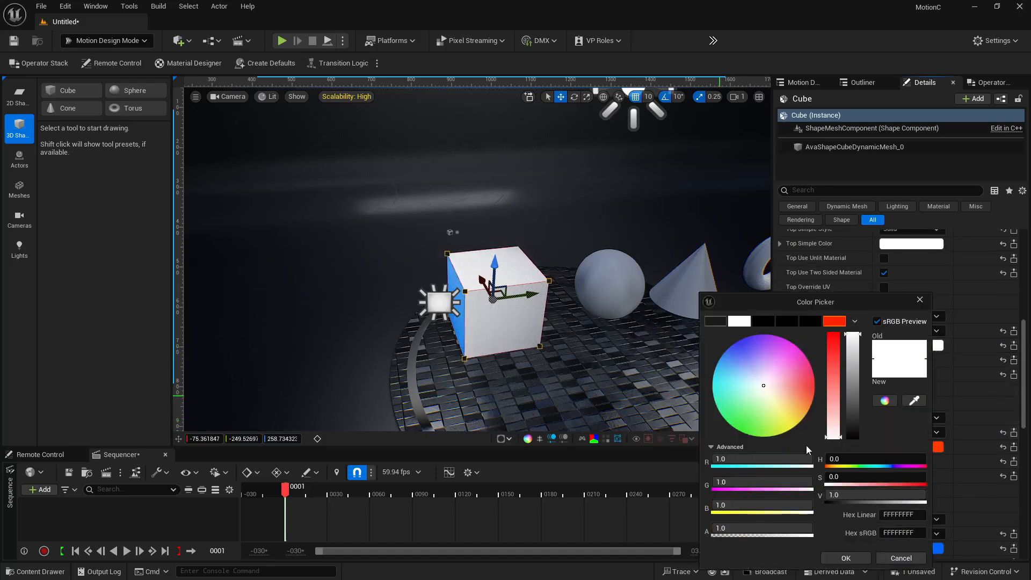
pyautogui.click(795, 427)
pyautogui.click(839, 558)
pyautogui.scroll(2, 834, 386)
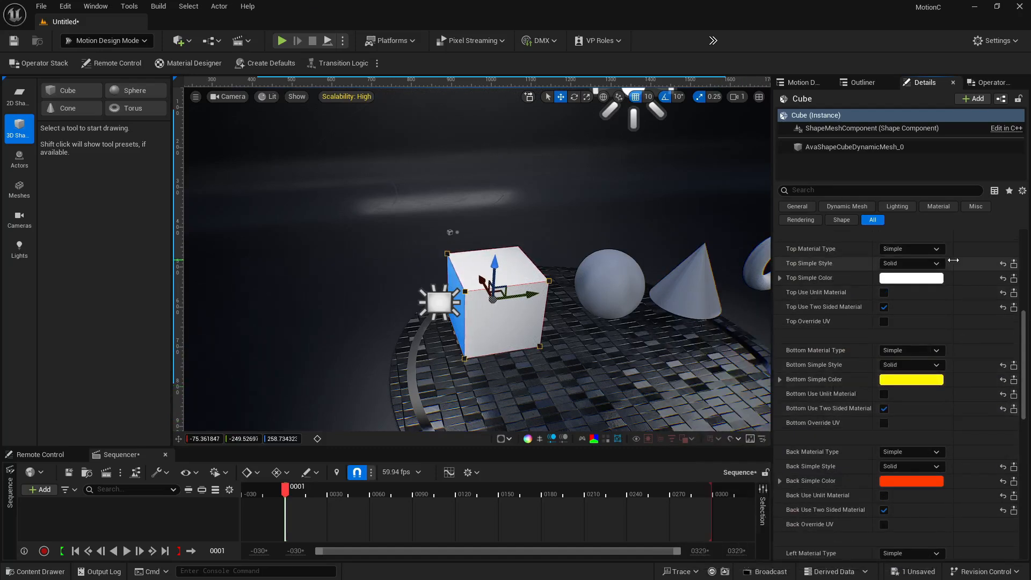
pyautogui.click(911, 278)
pyautogui.click(731, 414)
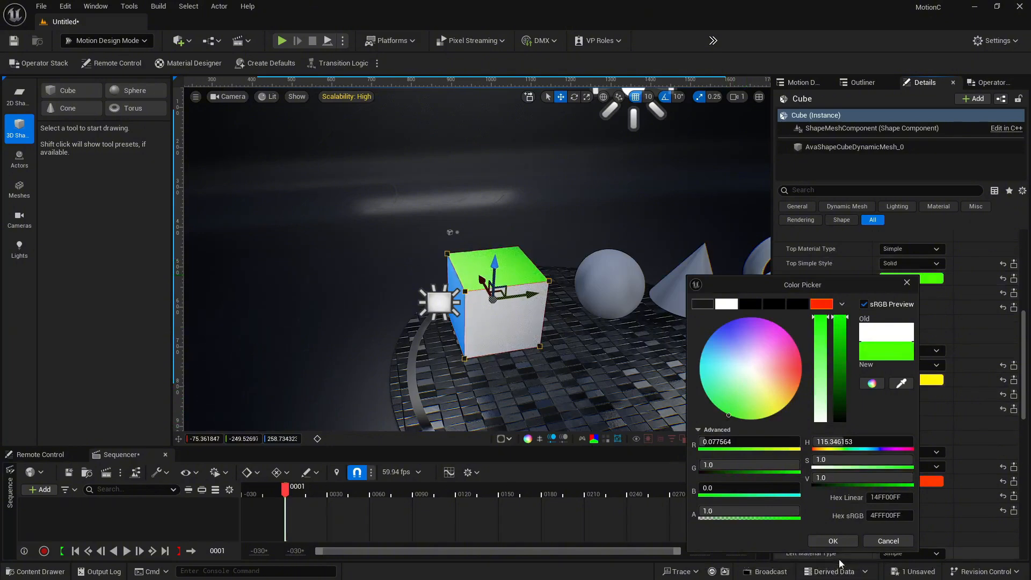
pyautogui.click(833, 541)
# Place a basic static-mesh Cube actor into the viewport, move it around, then delete it
pyautogui.scroll(2, 854, 499)
pyautogui.scroll(4, 856, 489)
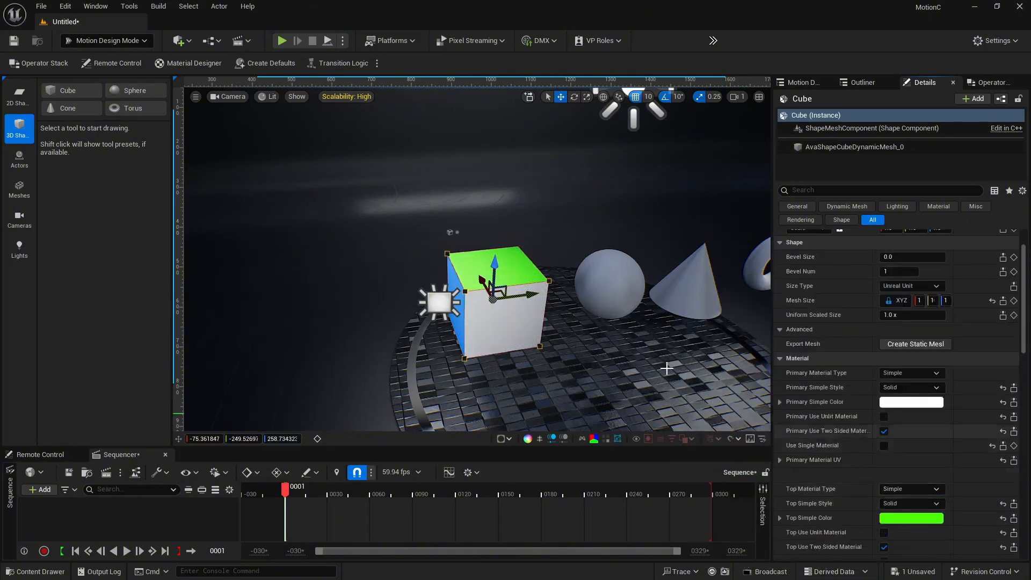
pyautogui.moveTo(563, 340); pyautogui.dragTo(401, 317, button='right')
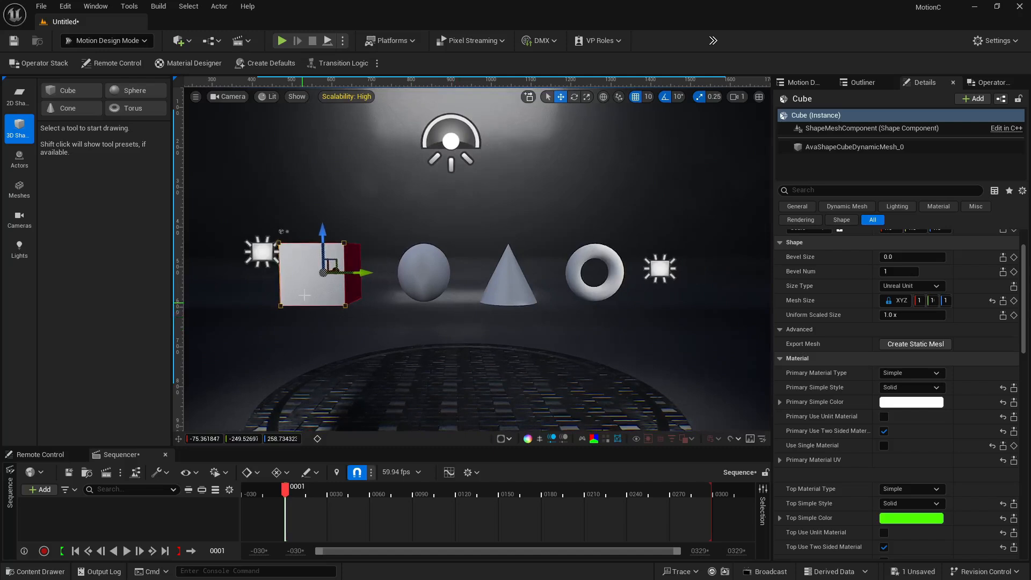
pyautogui.click(181, 40)
pyautogui.moveTo(238, 141)
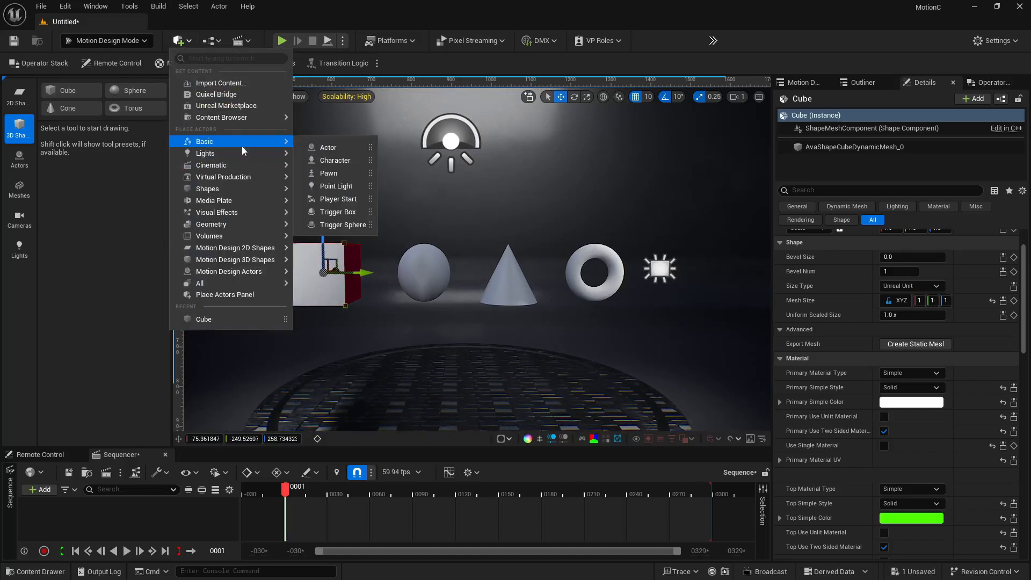
pyautogui.moveTo(232, 189)
pyautogui.moveTo(325, 195); pyautogui.dragTo(452, 258)
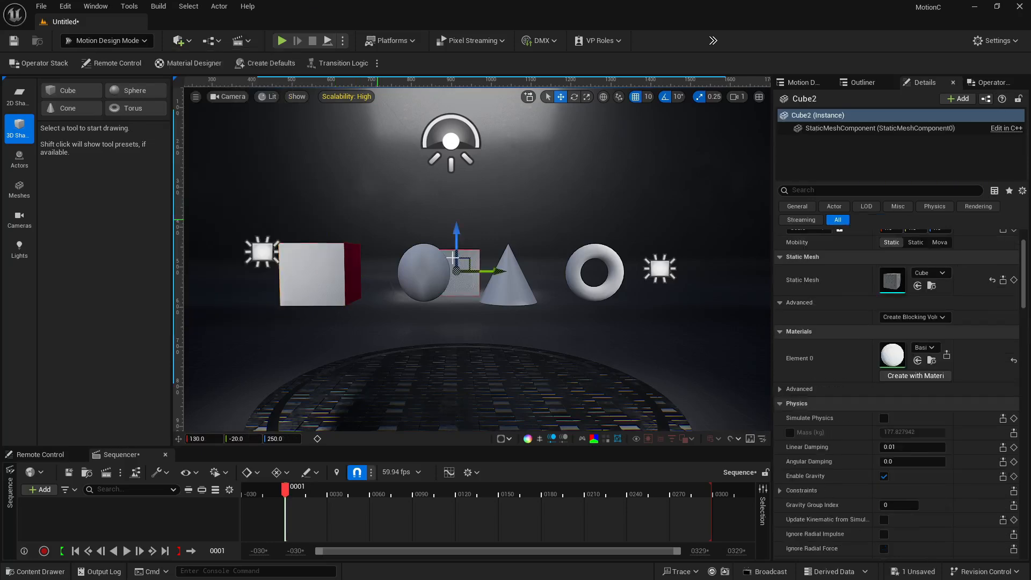
pyautogui.moveTo(498, 278); pyautogui.dragTo(691, 260, button='right')
pyautogui.moveTo(677, 269); pyautogui.dragTo(406, 282)
pyautogui.moveTo(407, 282); pyautogui.dragTo(639, 252, button='right')
pyautogui.scroll(3, 904, 430)
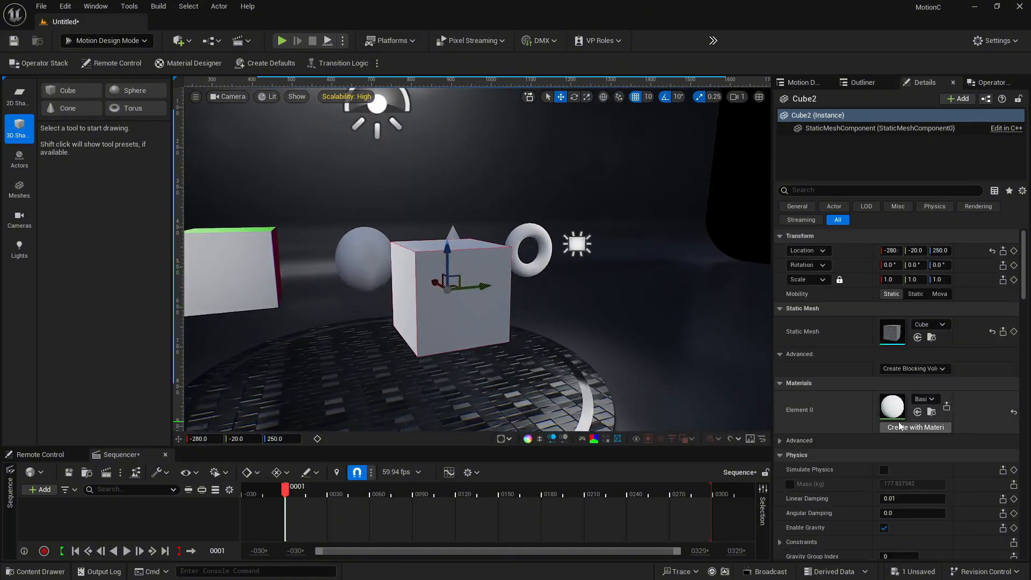
pyautogui.moveTo(615, 319); pyautogui.dragTo(573, 346, button='right')
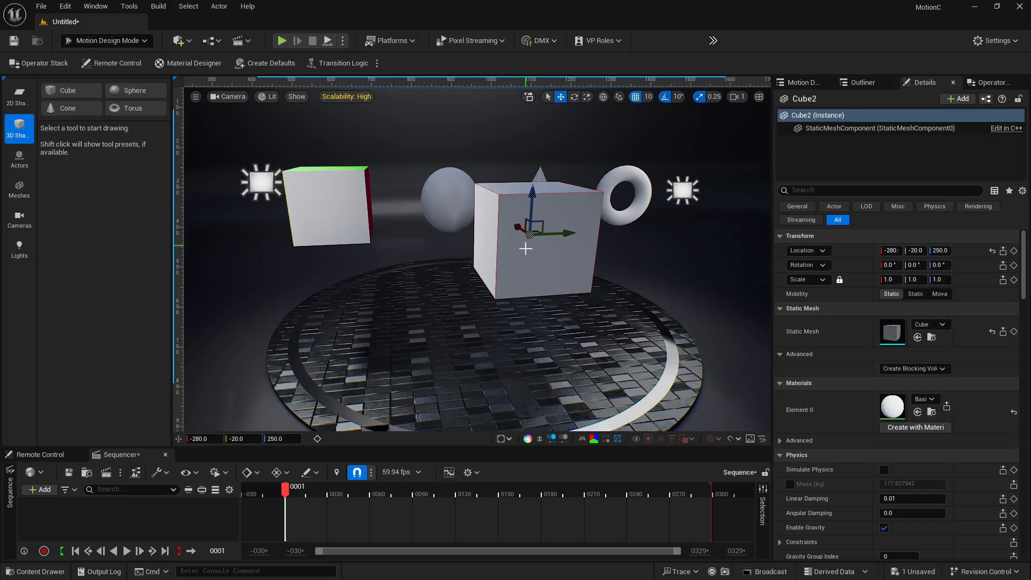
pyautogui.press('Delete')
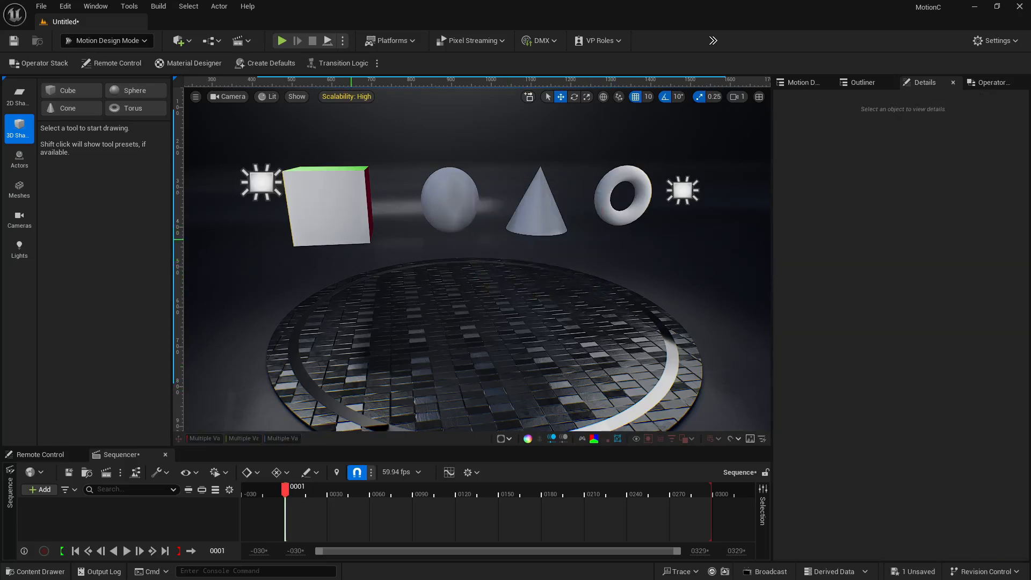
# Examine the scene outliner and the Operator Stack's modifier and animator lists for the cube
pyautogui.click(327, 207)
pyautogui.press('f')
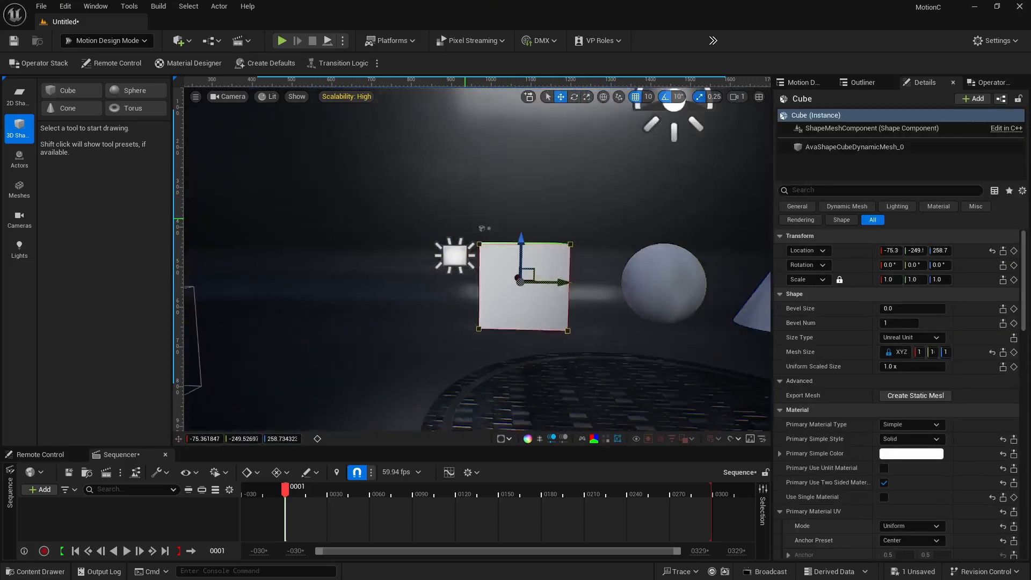
pyautogui.moveTo(465, 219)
pyautogui.keyDown('alt'); pyautogui.mouseDown()
pyautogui.moveTo(537, 231)
pyautogui.moveTo(602, 221)
pyautogui.moveTo(596, 201)
pyautogui.moveTo(460, 209)
pyautogui.mouseUp(); pyautogui.keyUp('alt')
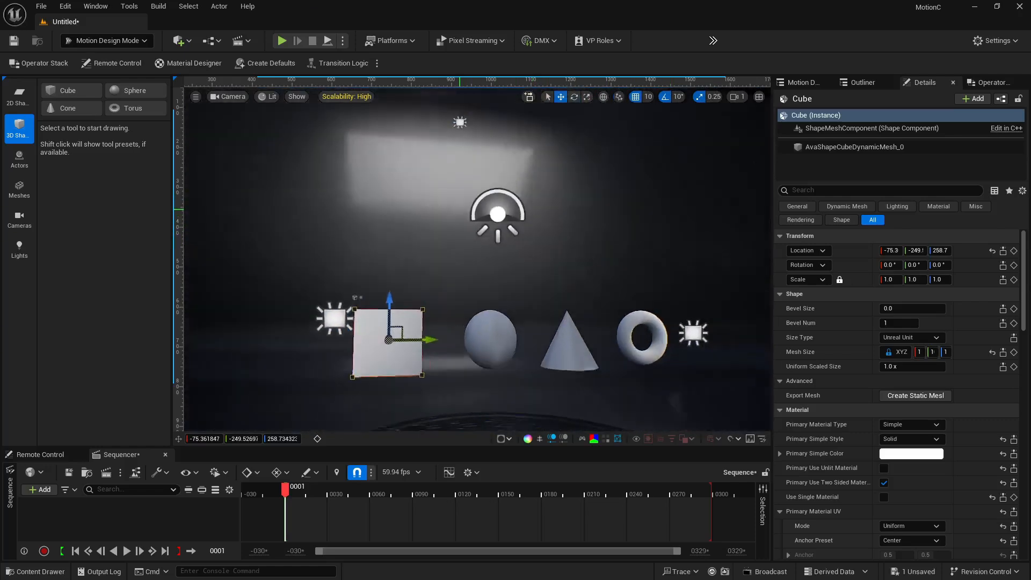
pyautogui.moveTo(460, 209); pyautogui.dragTo(524, 230, button='right')
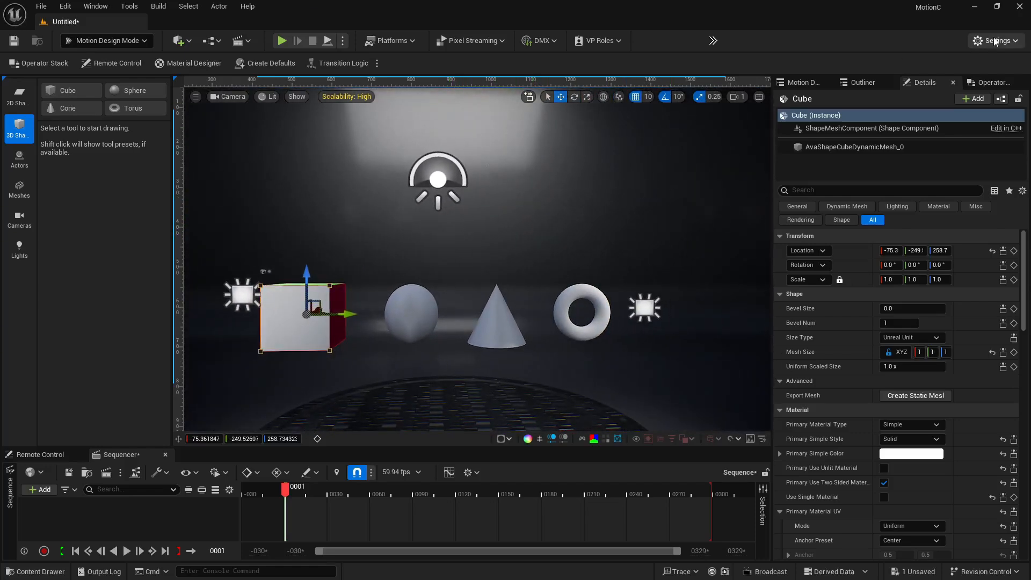
pyautogui.click(852, 86)
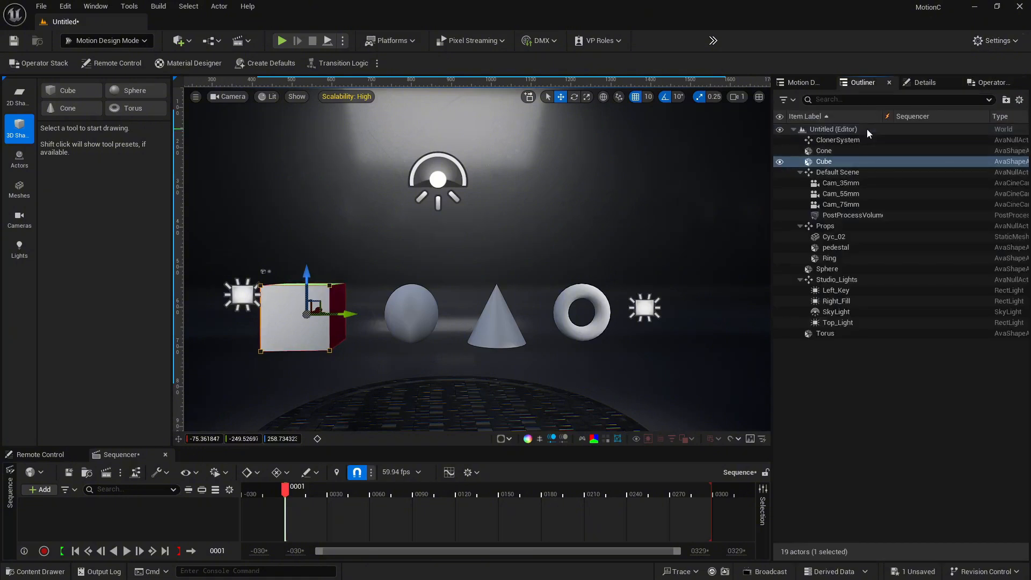
pyautogui.click(991, 82)
pyautogui.click(878, 136)
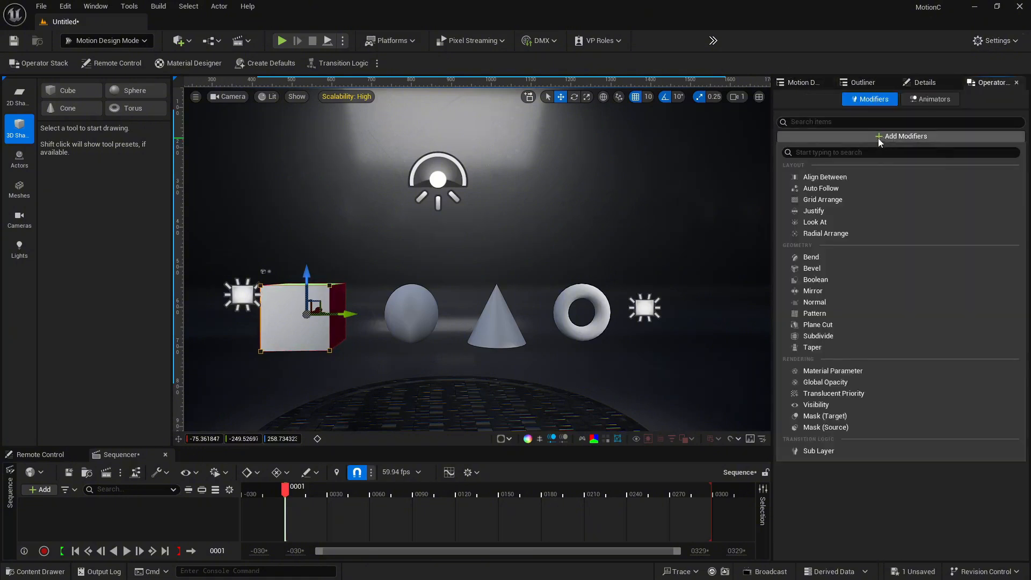
pyautogui.click(932, 98)
pyautogui.click(870, 100)
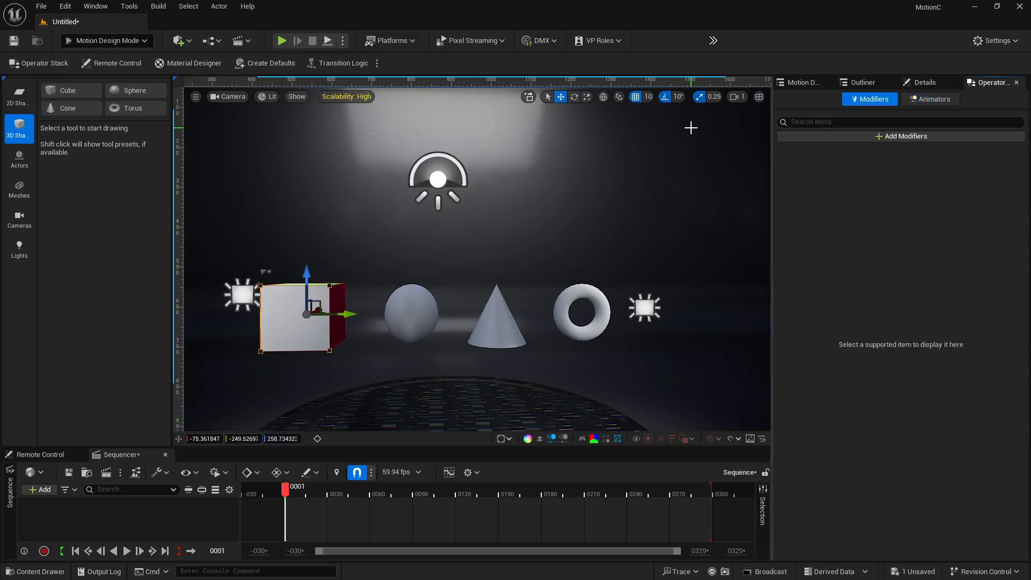
pyautogui.click(892, 137)
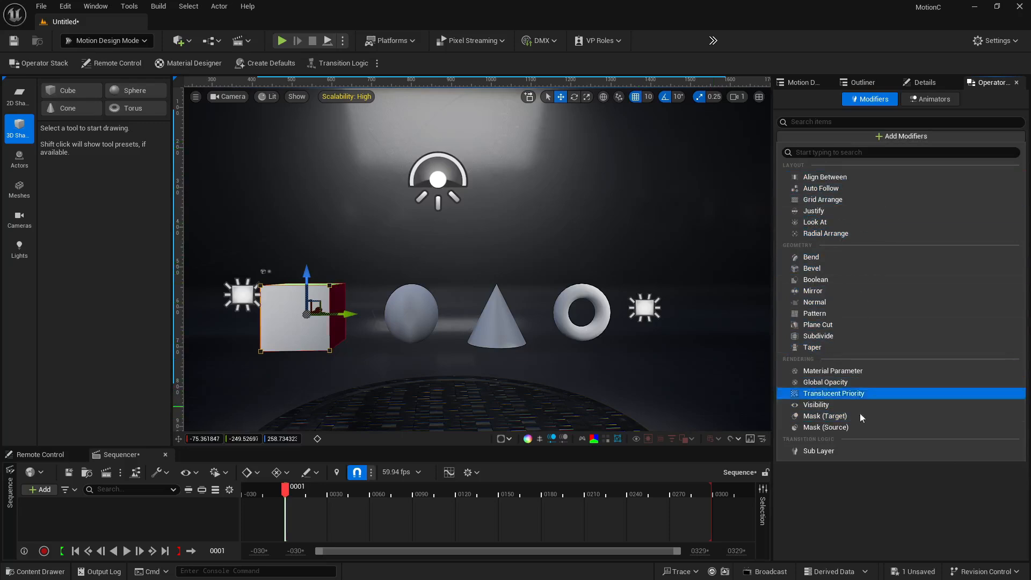
# Reselect the cube and review its shape and material properties
pyautogui.click(539, 240)
pyautogui.moveTo(537, 237); pyautogui.dragTo(623, 293, button='right')
pyautogui.press('w')
pyautogui.press('s')
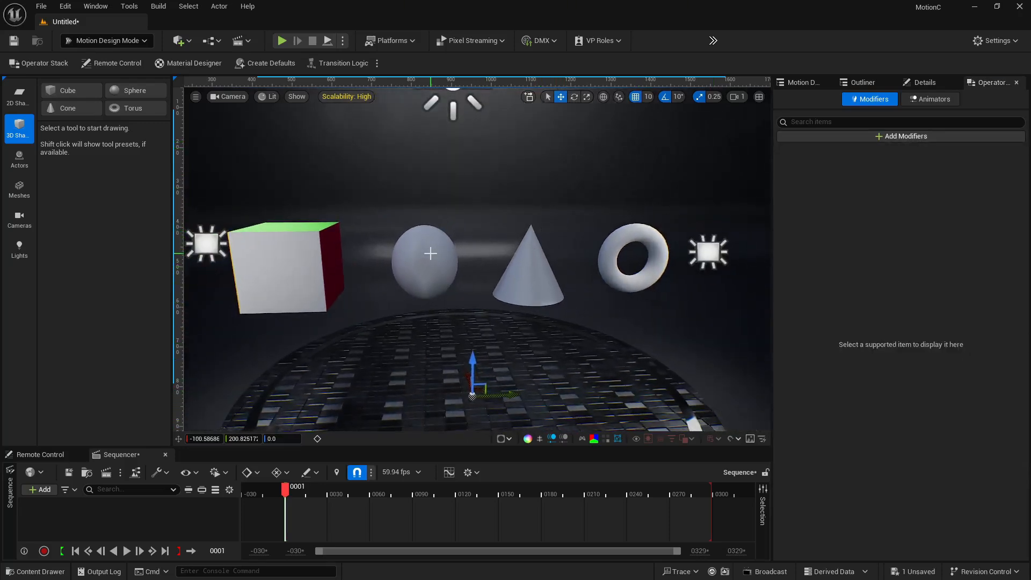
pyautogui.click(304, 279)
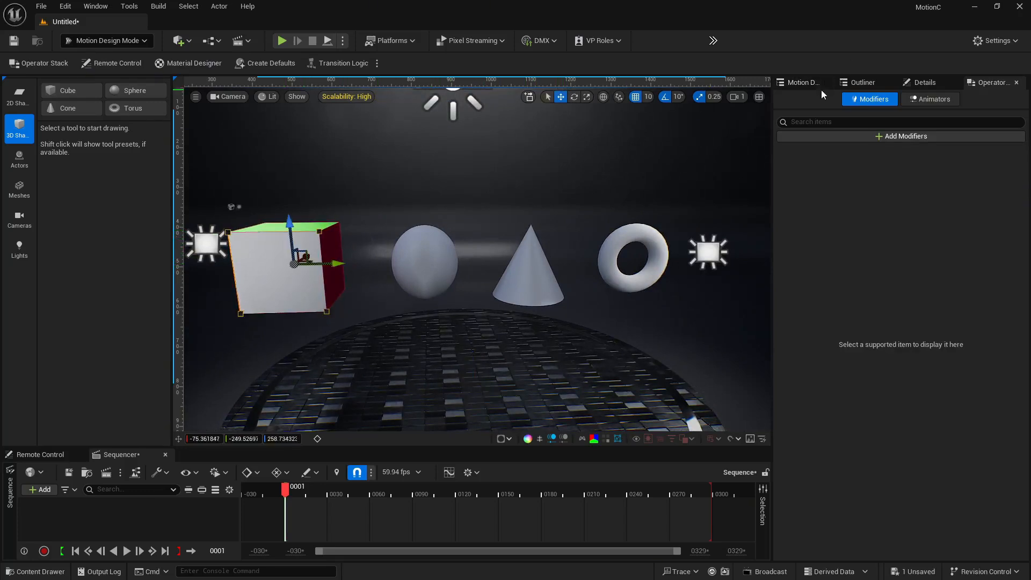
pyautogui.click(919, 83)
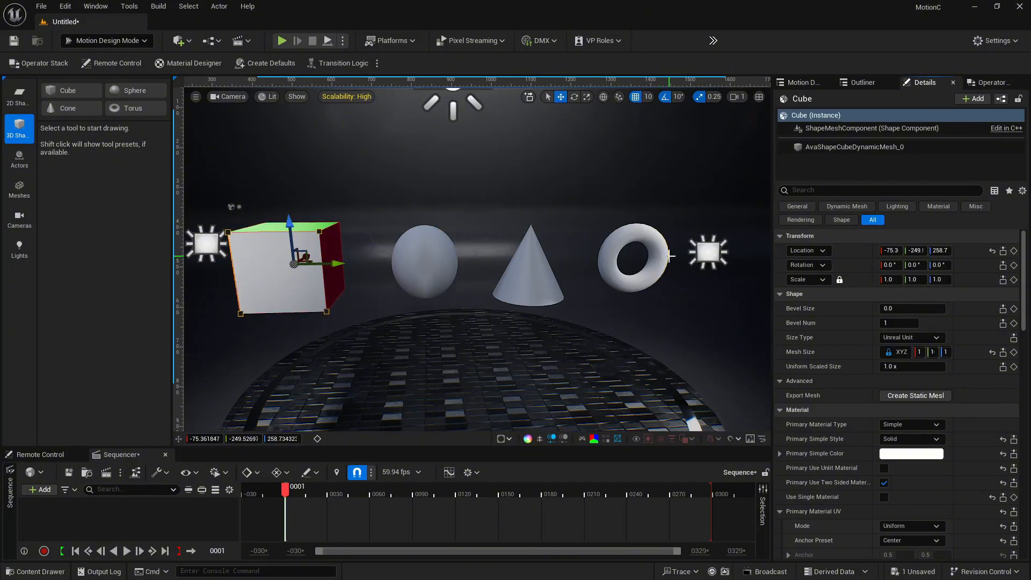
pyautogui.moveTo(485, 271); pyautogui.dragTo(482, 298, button='right')
pyautogui.press('w')
pyautogui.press('a')
pyautogui.press('s')
pyautogui.press('w')
pyautogui.press('s')
pyautogui.press('d')
pyautogui.press('w')
pyautogui.press('s')
pyautogui.press('w')
pyautogui.press('d')
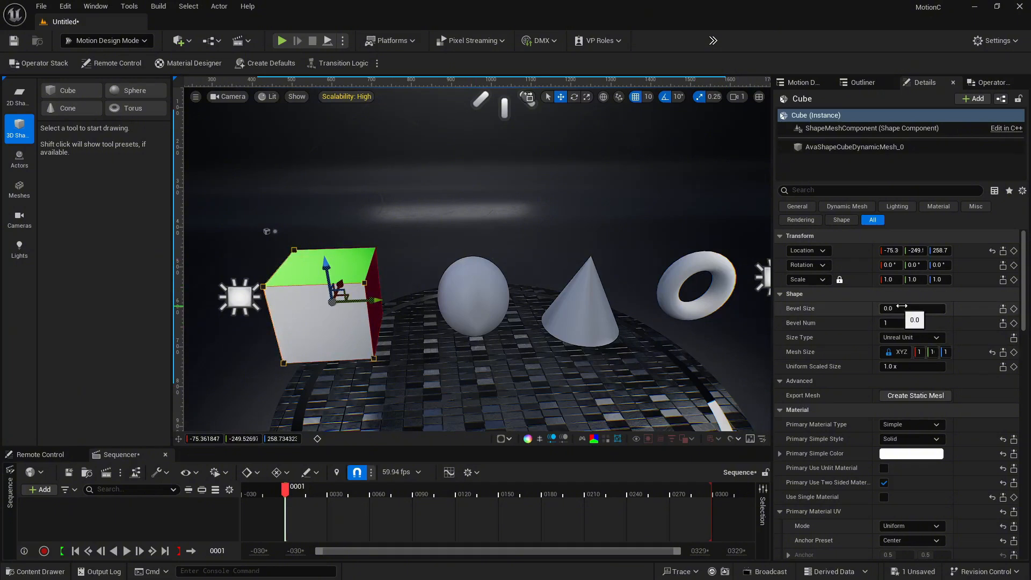
pyautogui.scroll(-2, 892, 312)
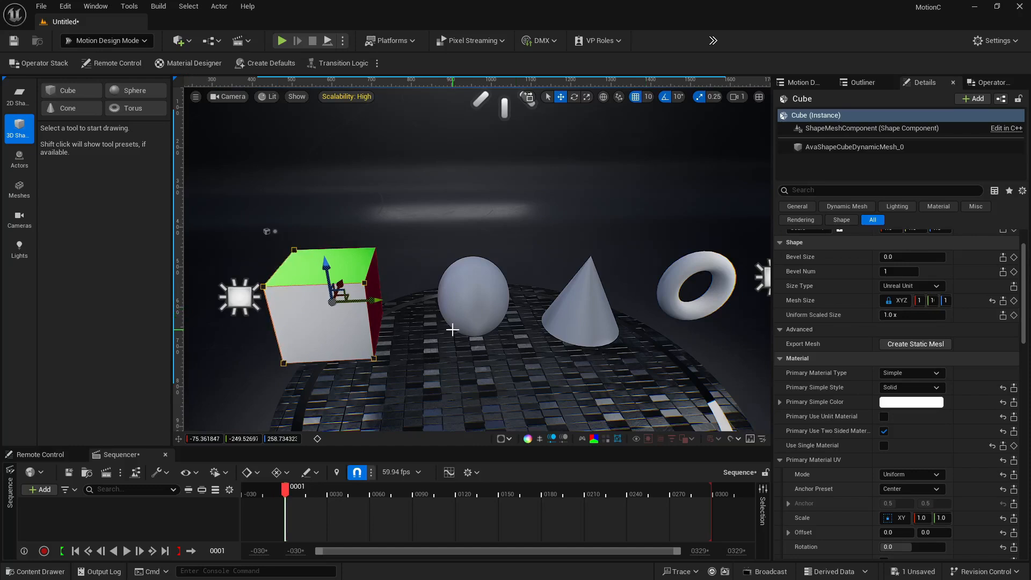
pyautogui.scroll(-2, 896, 366)
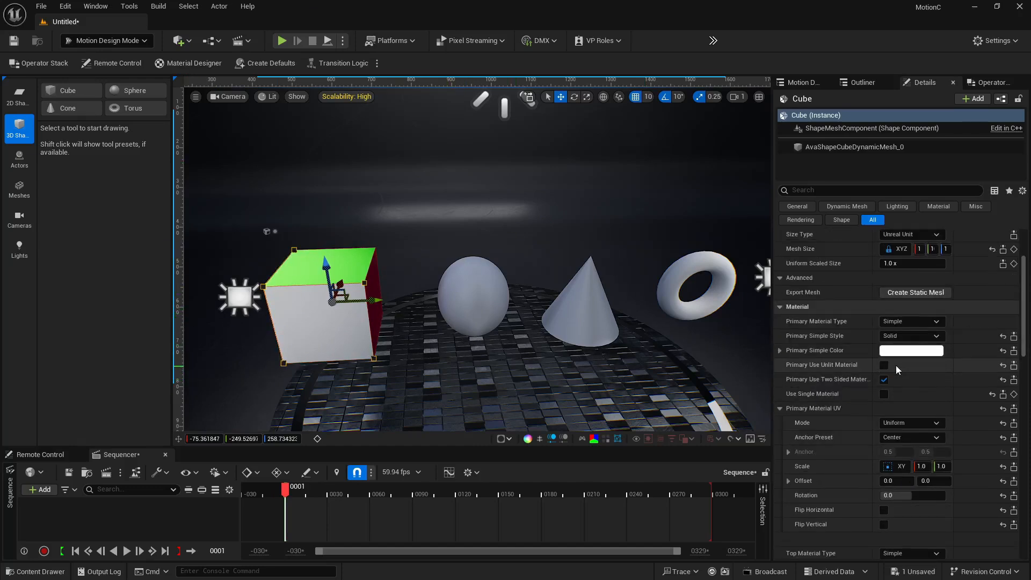
pyautogui.scroll(-4, 965, 481)
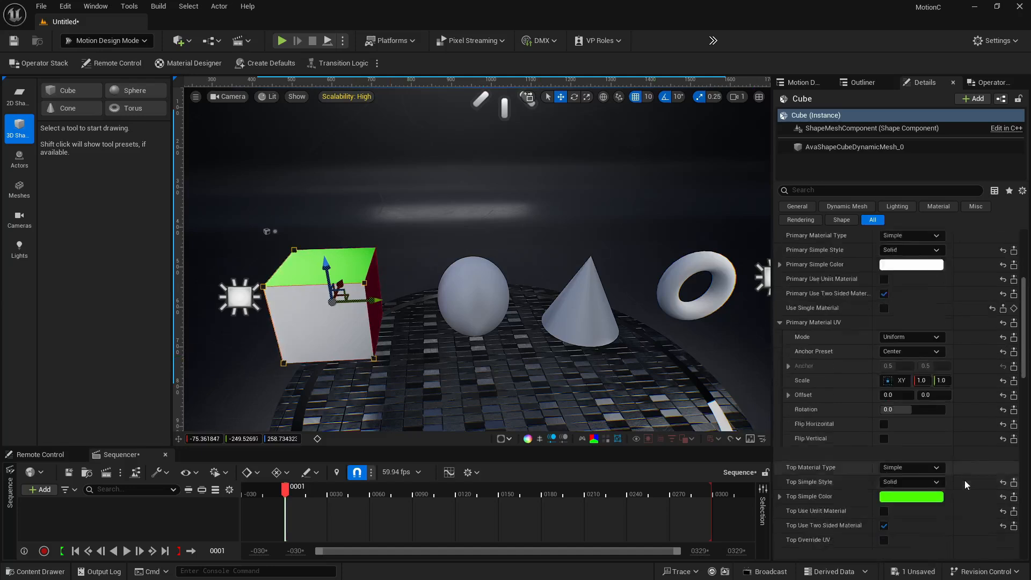
pyautogui.scroll(8, 965, 479)
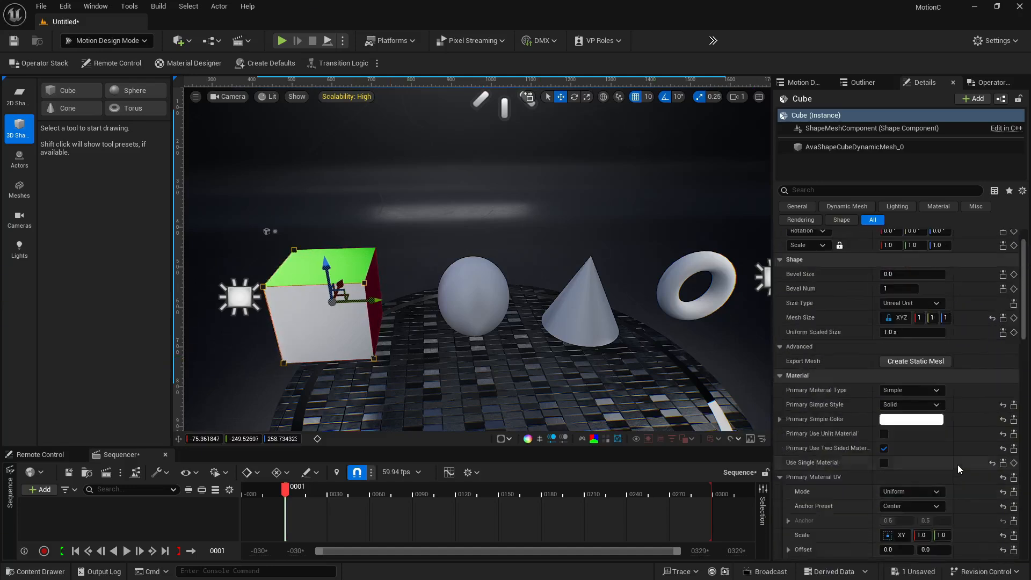
# Switch the cube's primary material type to Asset and back to Simple
pyautogui.scroll(-3, 907, 448)
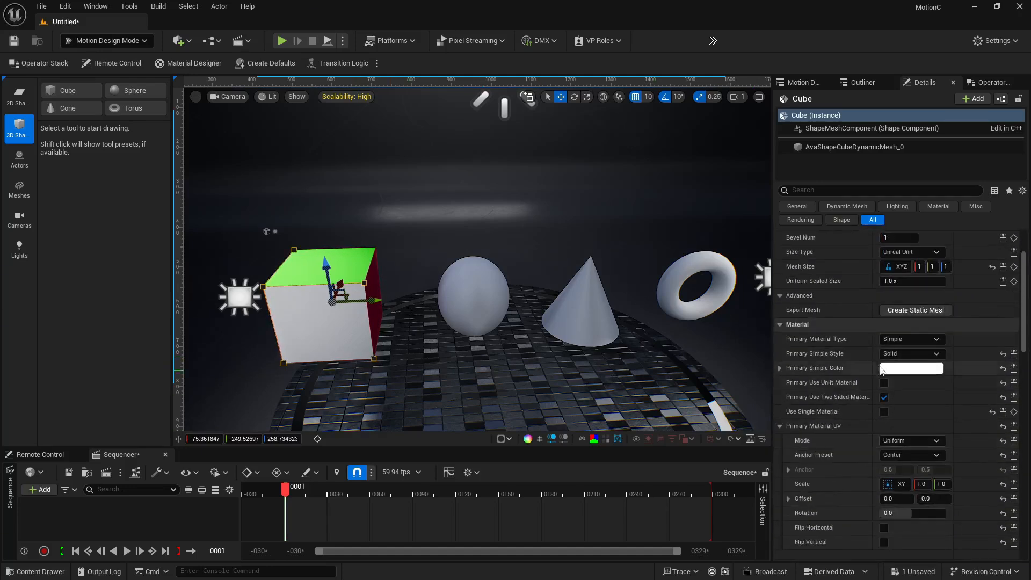
pyautogui.click(923, 339)
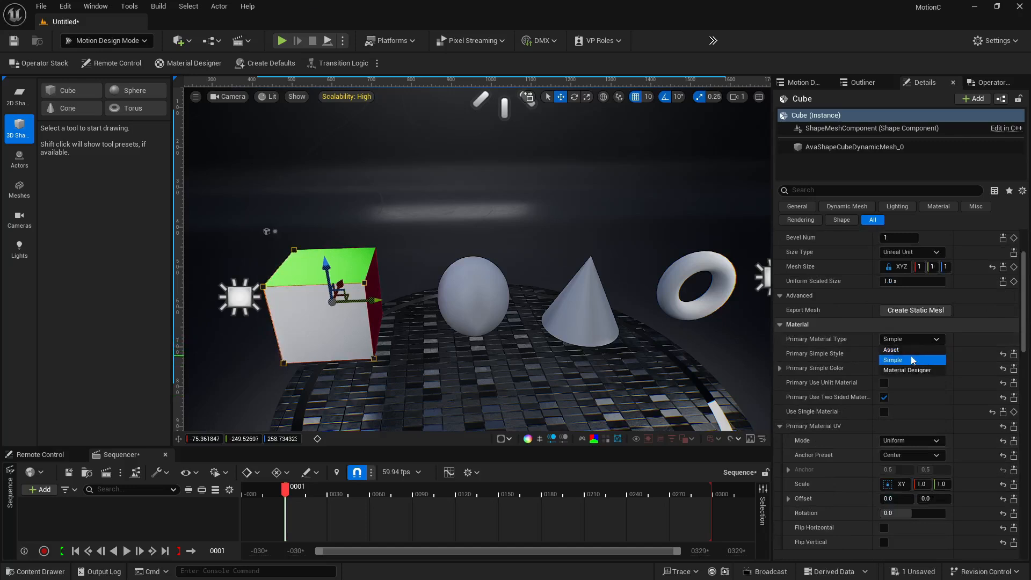
pyautogui.click(915, 350)
pyautogui.click(927, 337)
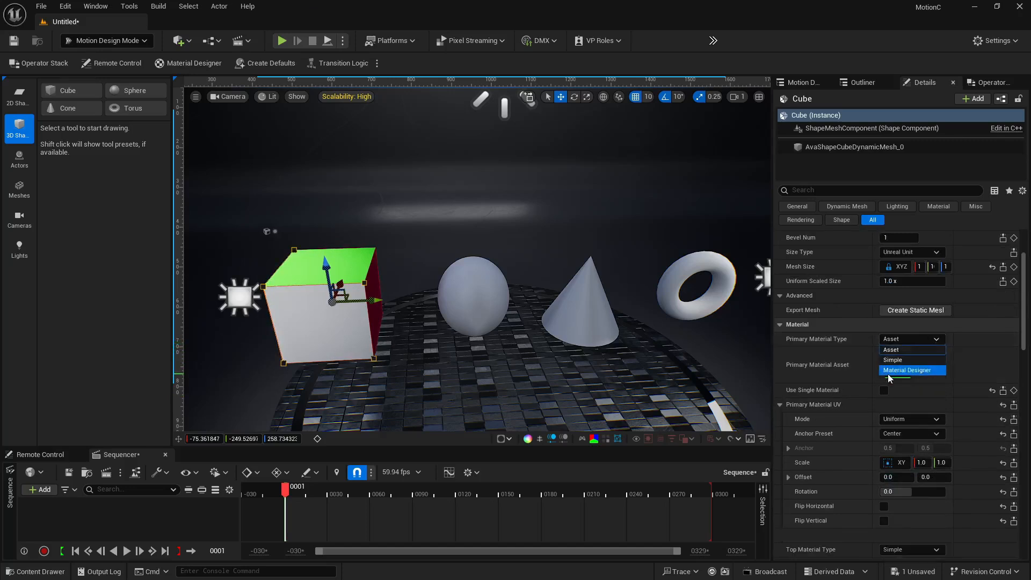
pyautogui.click(921, 347)
pyautogui.click(923, 340)
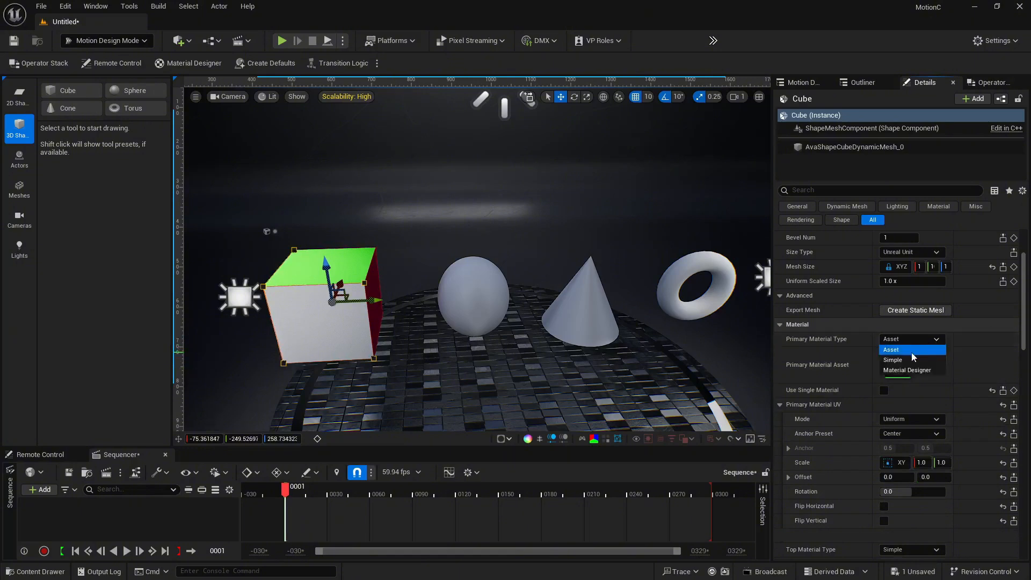
pyautogui.click(913, 361)
# Select the sphere and drag its End Longitude to about 95 and Start Longitude to about 74 degrees
pyautogui.press('a')
pyautogui.moveTo(553, 333); pyautogui.dragTo(486, 305, button='right')
pyautogui.press('w')
pyautogui.press('a')
pyautogui.press('d')
pyautogui.press('s')
pyautogui.press('w')
pyautogui.click(486, 304)
pyautogui.scroll(-5, 922, 333)
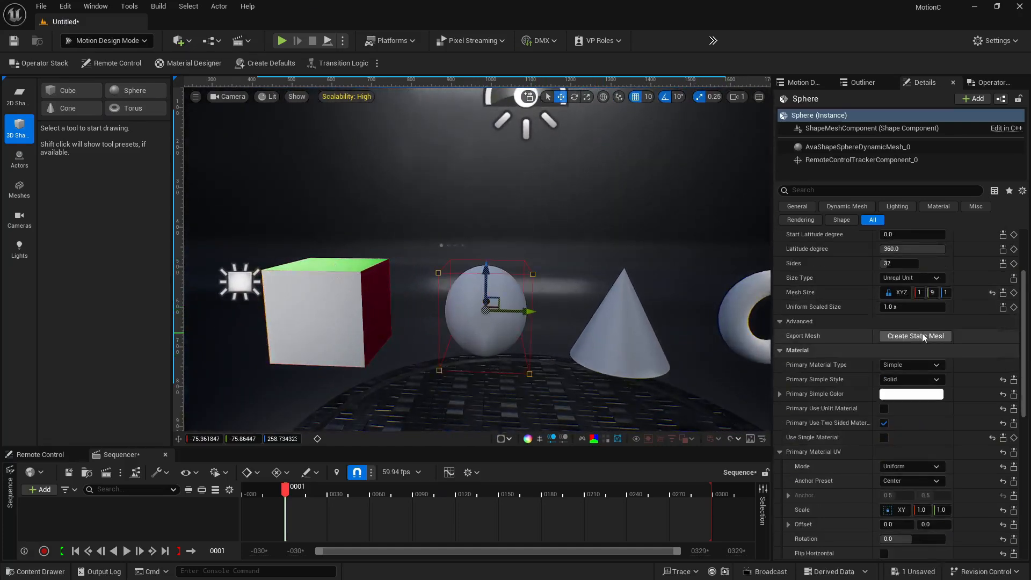
pyautogui.press('w')
pyautogui.moveTo(544, 357); pyautogui.dragTo(540, 323, button='right')
pyautogui.press('s')
pyautogui.press('s')
pyautogui.moveTo(621, 244); pyautogui.dragTo(602, 301, button='right')
pyautogui.press('w')
pyautogui.press('s')
pyautogui.scroll(5, 852, 311)
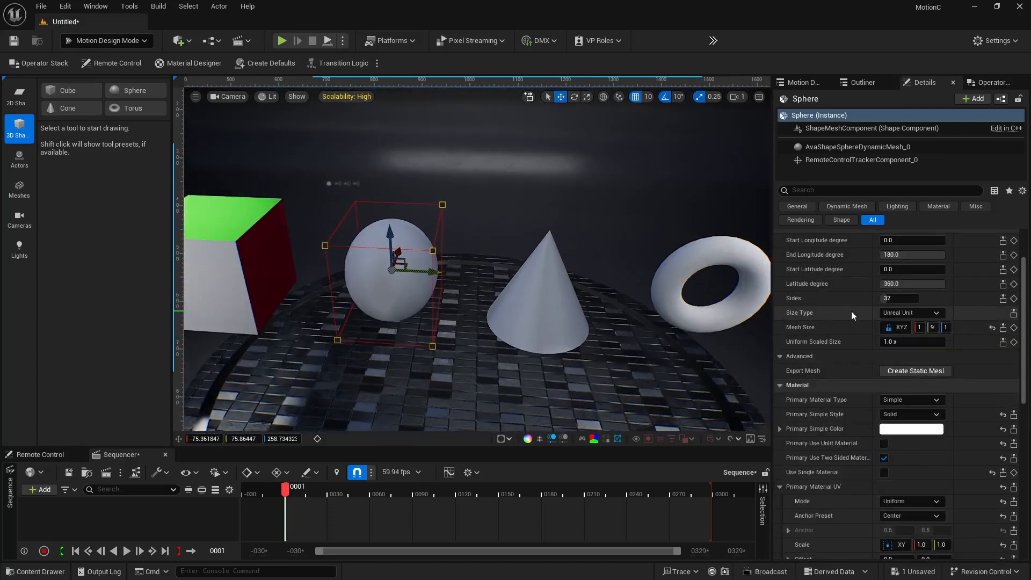
pyautogui.moveTo(940, 307); pyautogui.dragTo(924, 335)
pyautogui.click(892, 321)
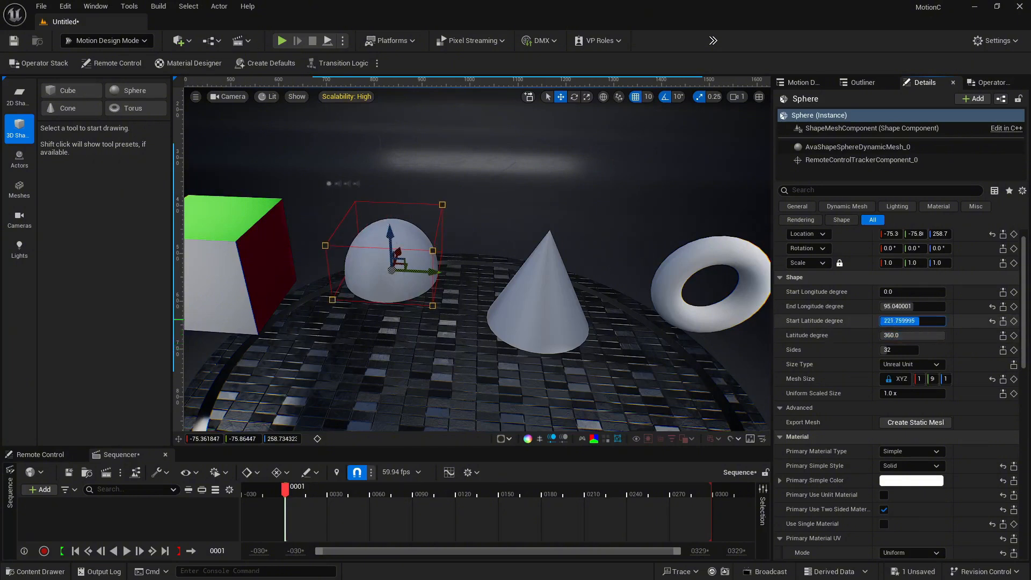
pyautogui.moveTo(919, 320); pyautogui.dragTo(907, 291)
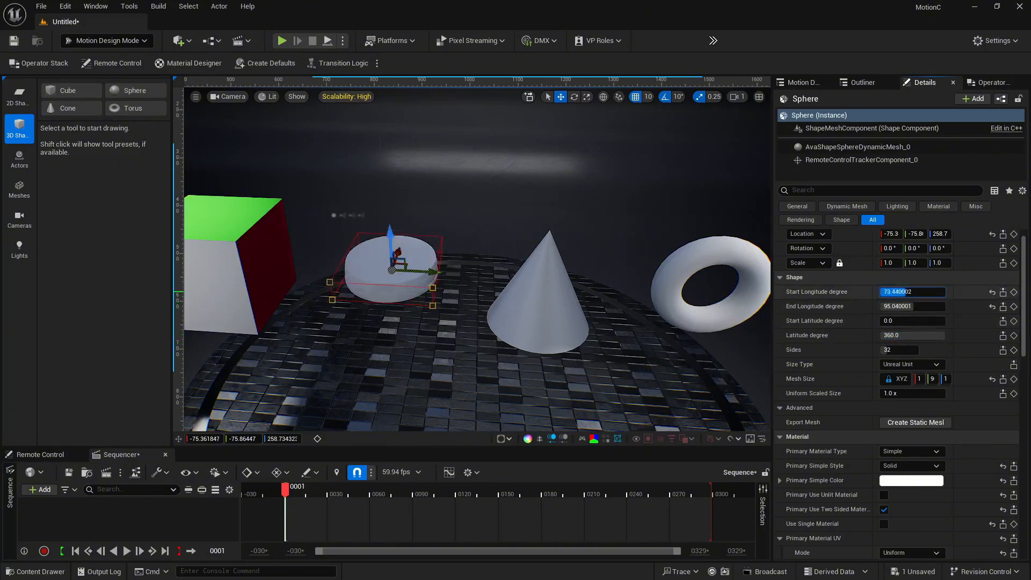
# Color the sphere's top face red-orange (sRGB FF3A00FF)
pyautogui.scroll(-6, 952, 393)
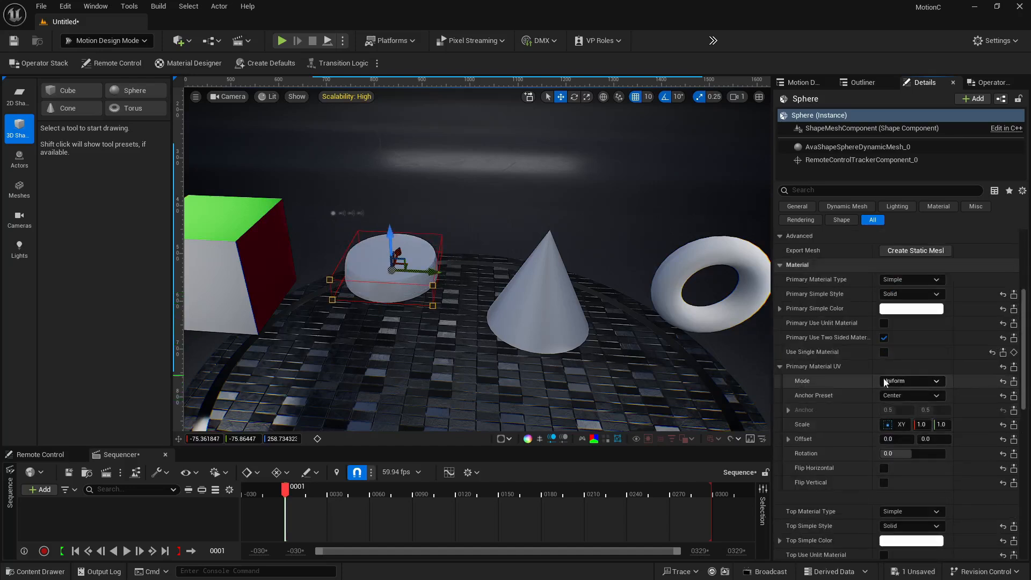
pyautogui.scroll(-8, 908, 387)
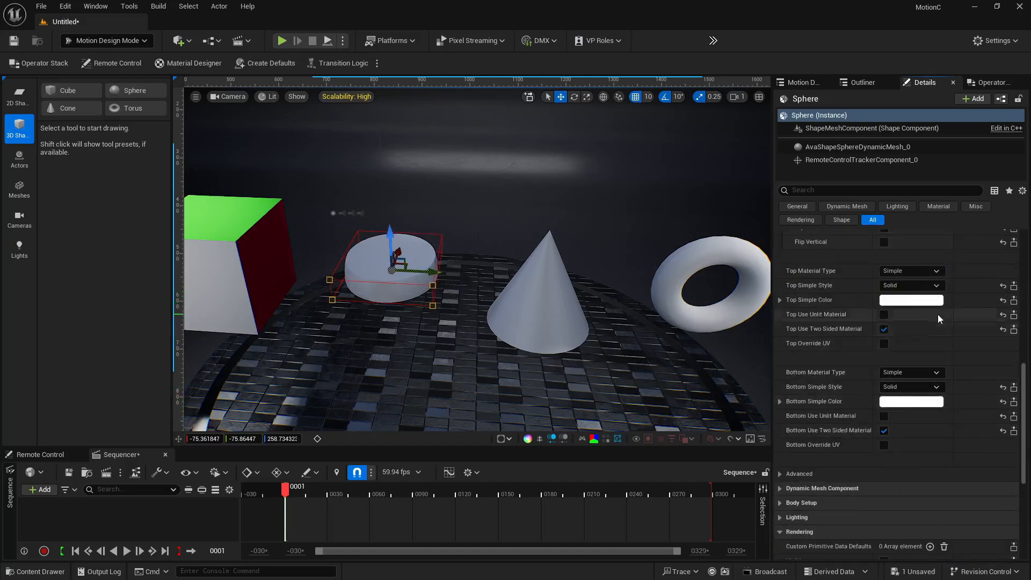
pyautogui.click(912, 299)
pyautogui.moveTo(776, 373); pyautogui.dragTo(781, 387)
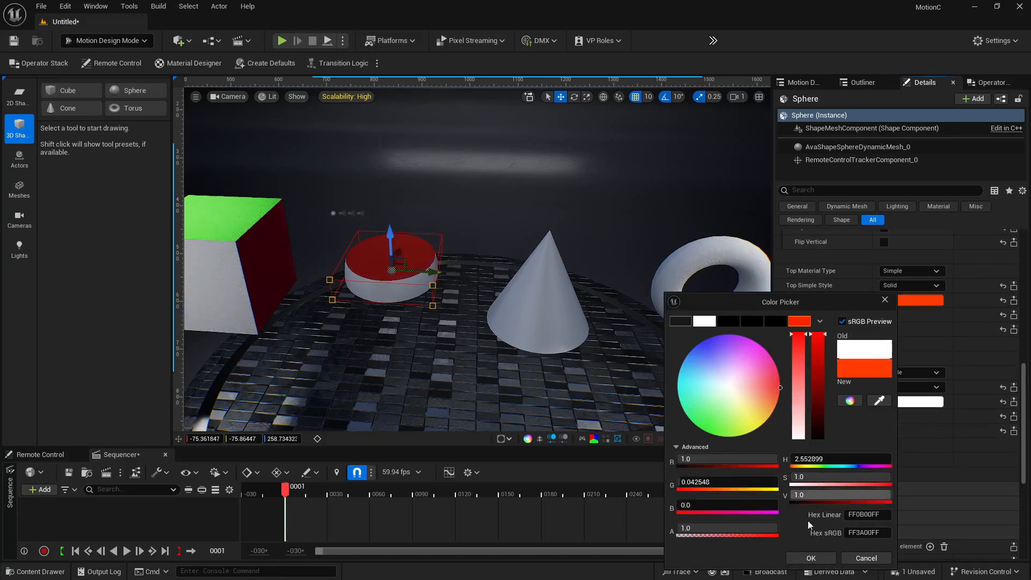
pyautogui.click(811, 558)
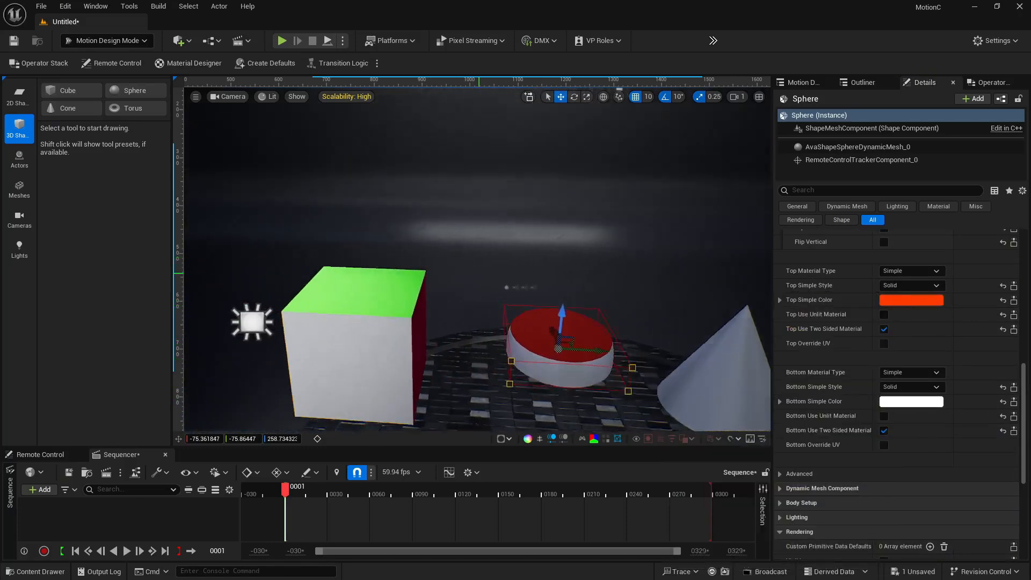
# Reset the sphere's top color and End Longitude to their default values
pyautogui.moveTo(479, 273); pyautogui.dragTo(570, 332, button='right')
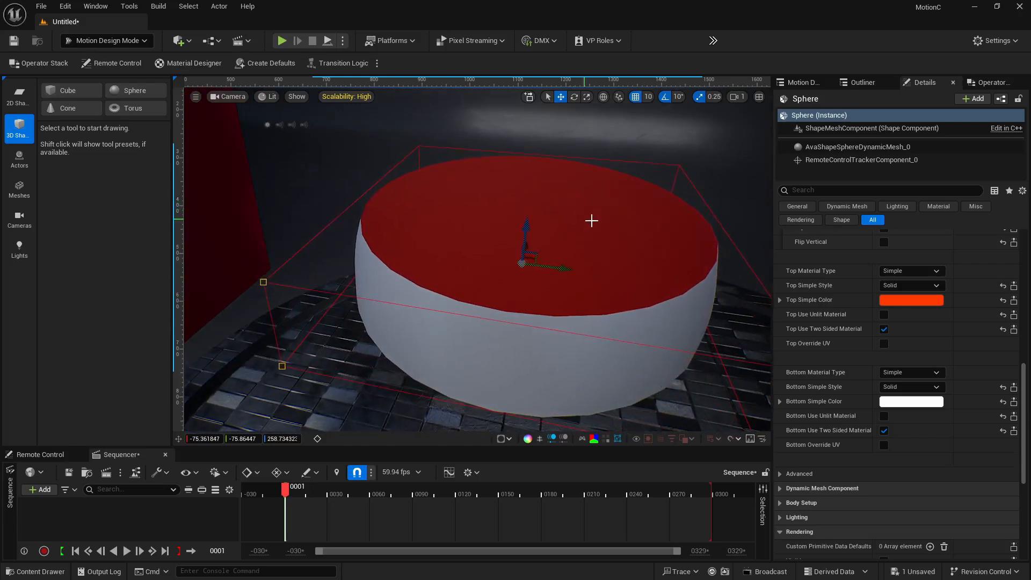
pyautogui.moveTo(596, 206)
pyautogui.mouseDown(button='right')
pyautogui.moveTo(607, 199)
pyautogui.moveTo(603, 161)
pyautogui.moveTo(606, 169)
pyautogui.moveTo(574, 166)
pyautogui.moveTo(599, 208)
pyautogui.mouseUp(button='right')
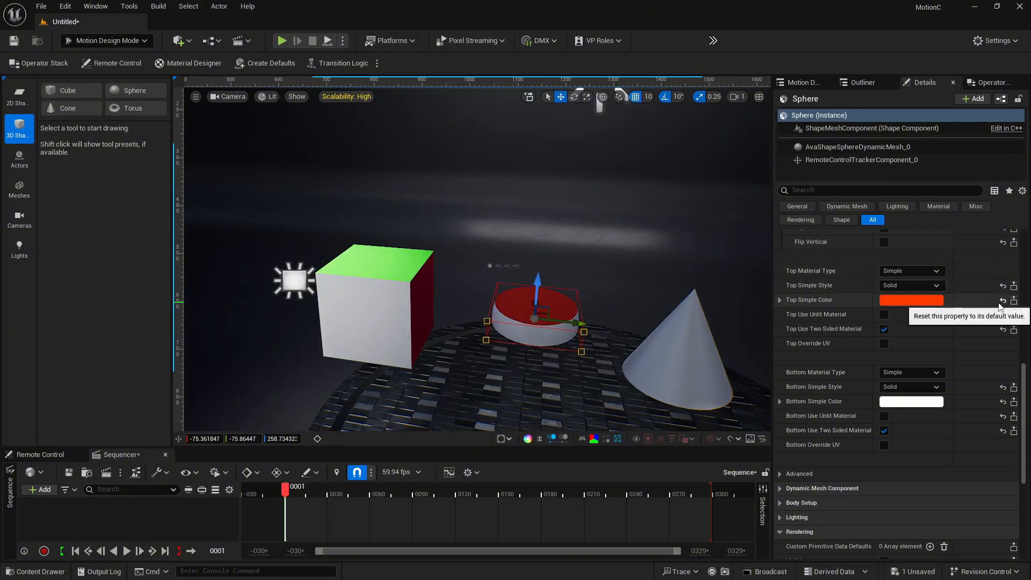
pyautogui.click(1003, 301)
pyautogui.scroll(5, 921, 315)
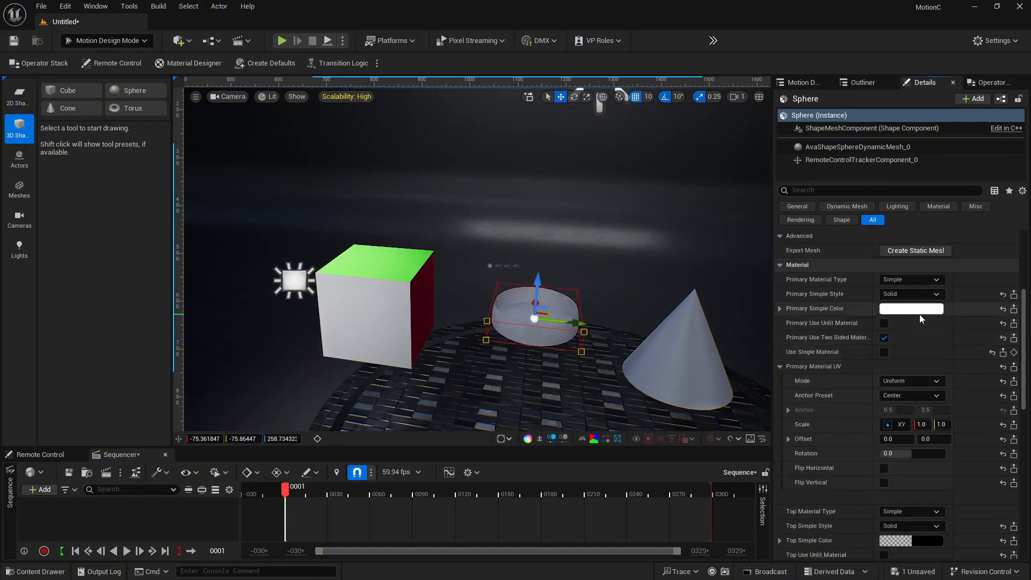
pyautogui.scroll(5, 920, 314)
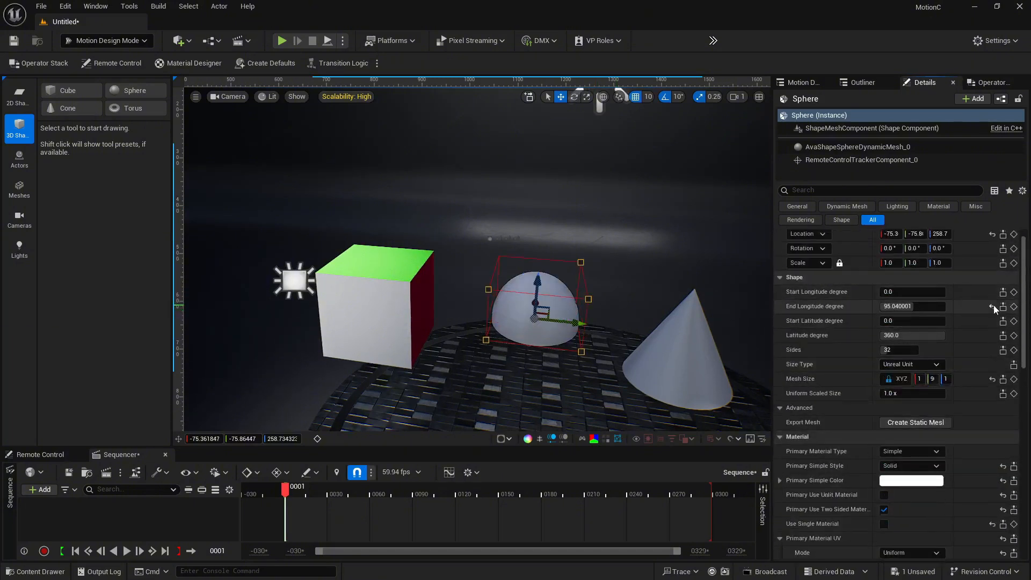
pyautogui.click(992, 306)
# Select the cone and set its top radius ratio to about 0.45
pyautogui.scroll(-8, 898, 362)
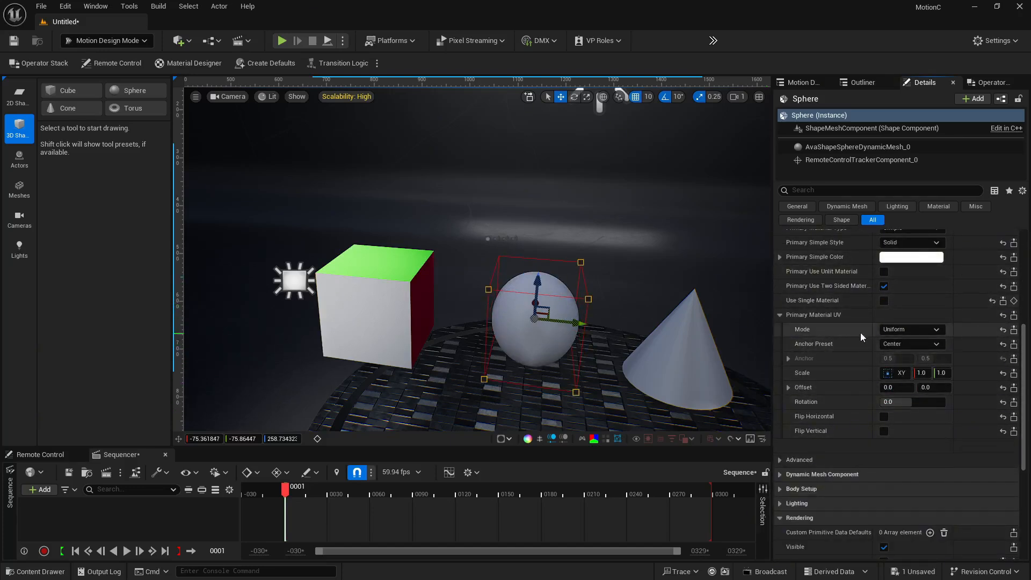
pyautogui.click(780, 314)
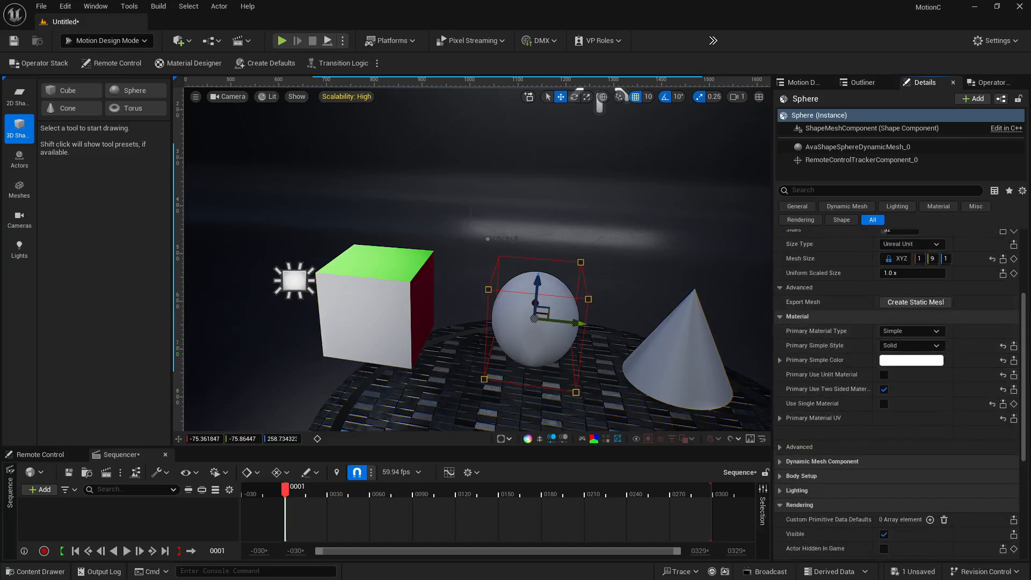
pyautogui.moveTo(633, 370); pyautogui.dragTo(623, 392, button='right')
pyautogui.moveTo(564, 333); pyautogui.dragTo(626, 339, button='right')
pyautogui.click(397, 298)
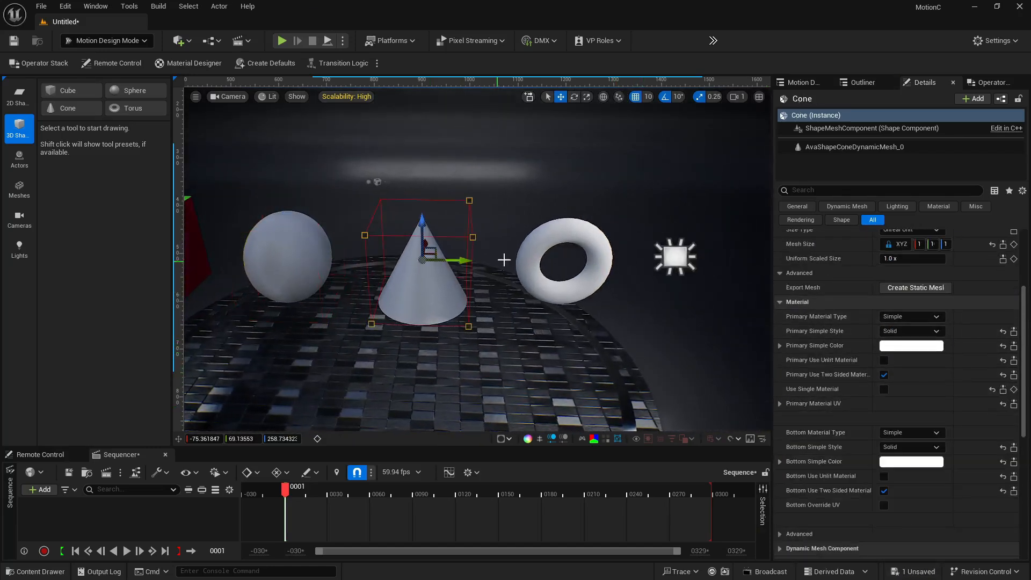
pyautogui.click(604, 265)
pyautogui.click(436, 272)
pyautogui.keyDown('alt'); pyautogui.moveTo(506, 300); pyautogui.dragTo(605, 308); pyautogui.keyUp('alt')
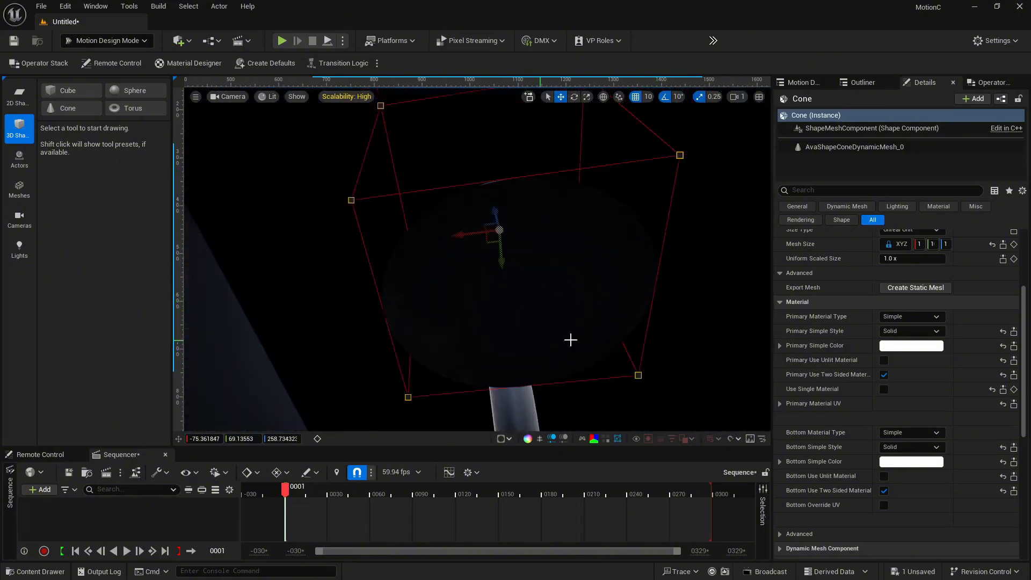
pyautogui.keyDown('alt'); pyautogui.moveTo(571, 340); pyautogui.dragTo(553, 258); pyautogui.keyUp('alt')
pyautogui.scroll(-2, 921, 422)
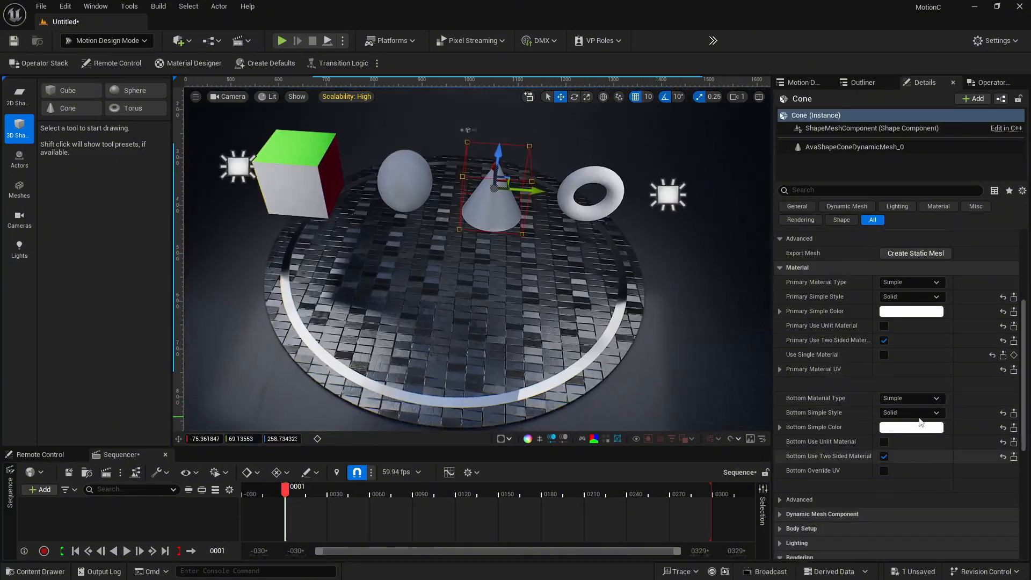
pyautogui.scroll(4, 881, 322)
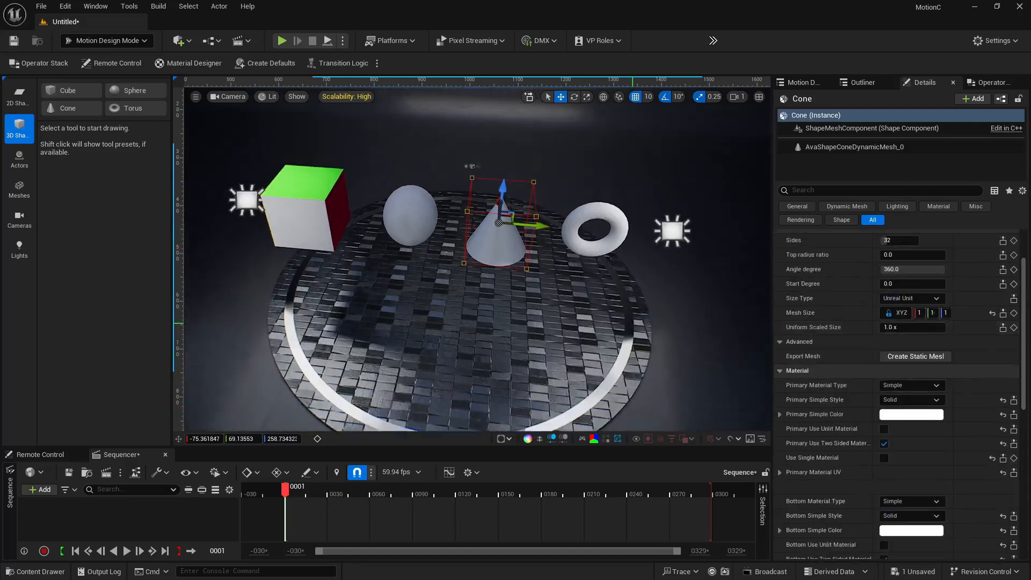
pyautogui.scroll(2, 887, 359)
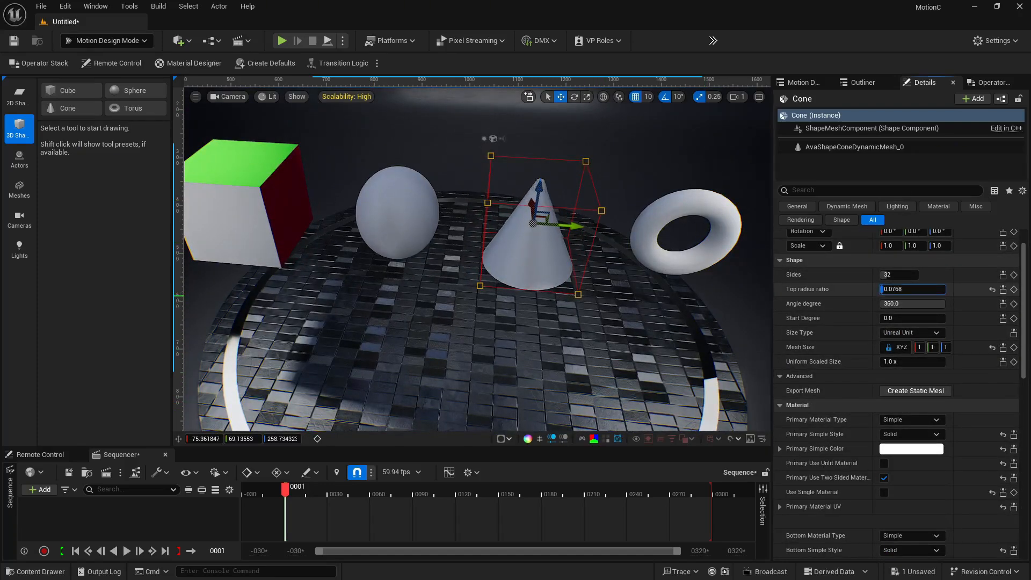
pyautogui.moveTo(913, 289); pyautogui.dragTo(946, 289)
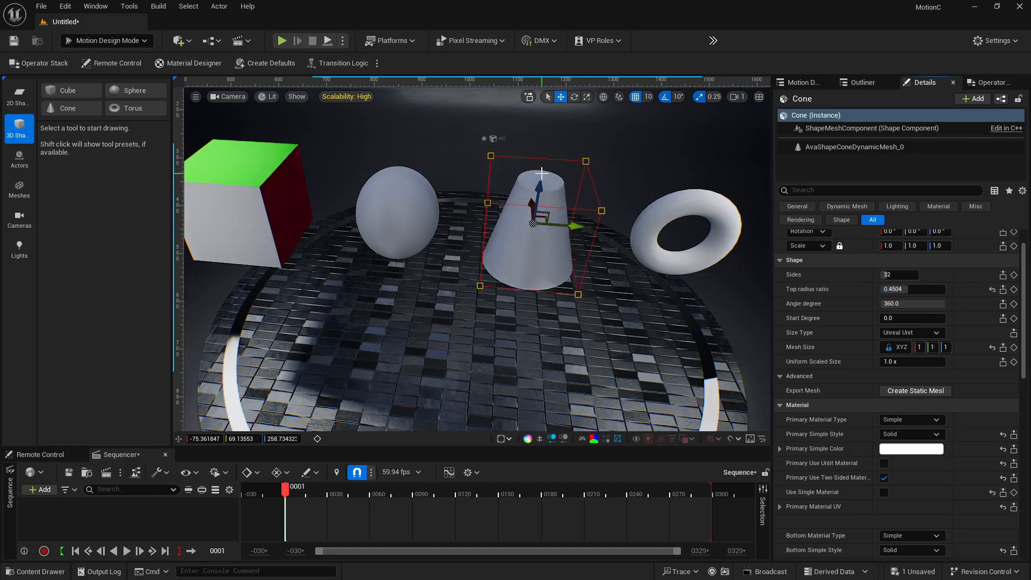
# Color the cone's top face yellow (sRGB F1FF00FF)
pyautogui.scroll(-6, 859, 446)
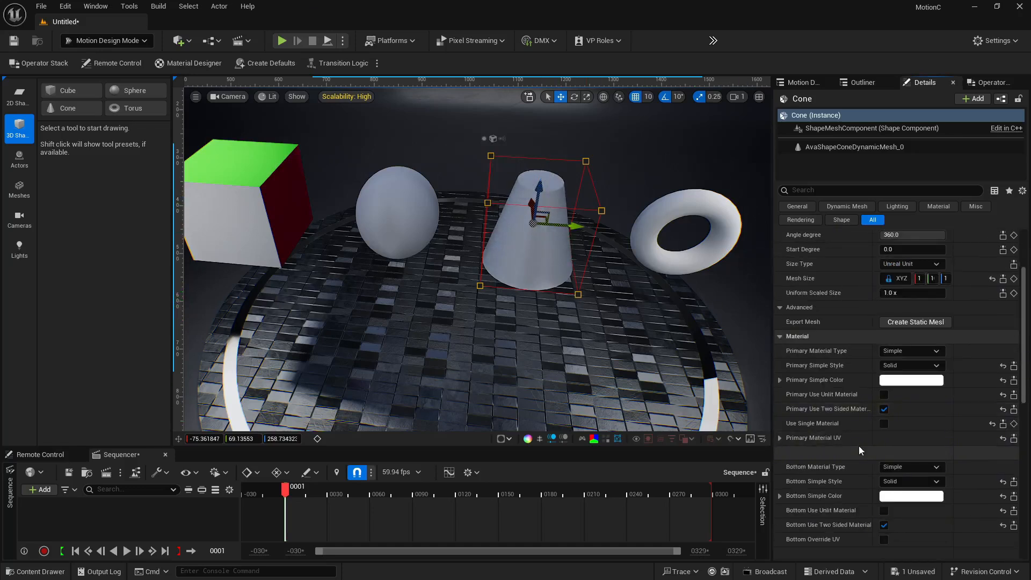
pyautogui.click(911, 494)
pyautogui.click(766, 433)
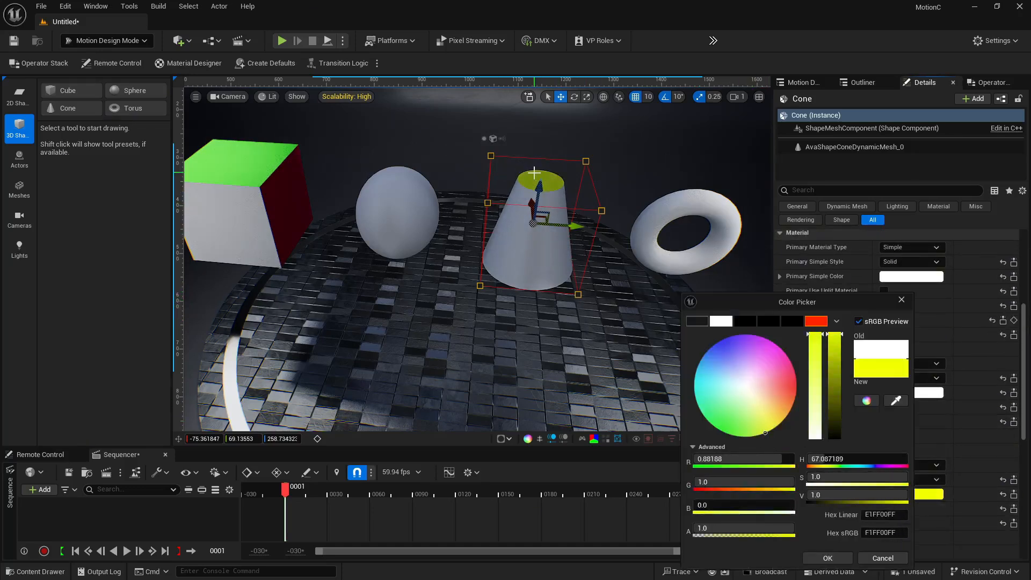
pyautogui.click(842, 557)
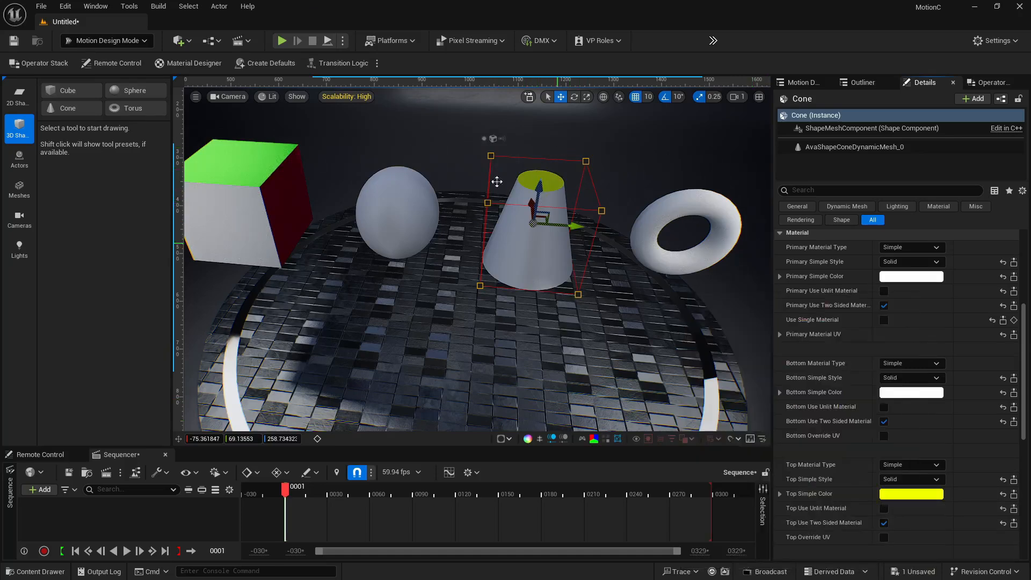
# Examine the shapes from several angles and select the cube
pyautogui.press('f')
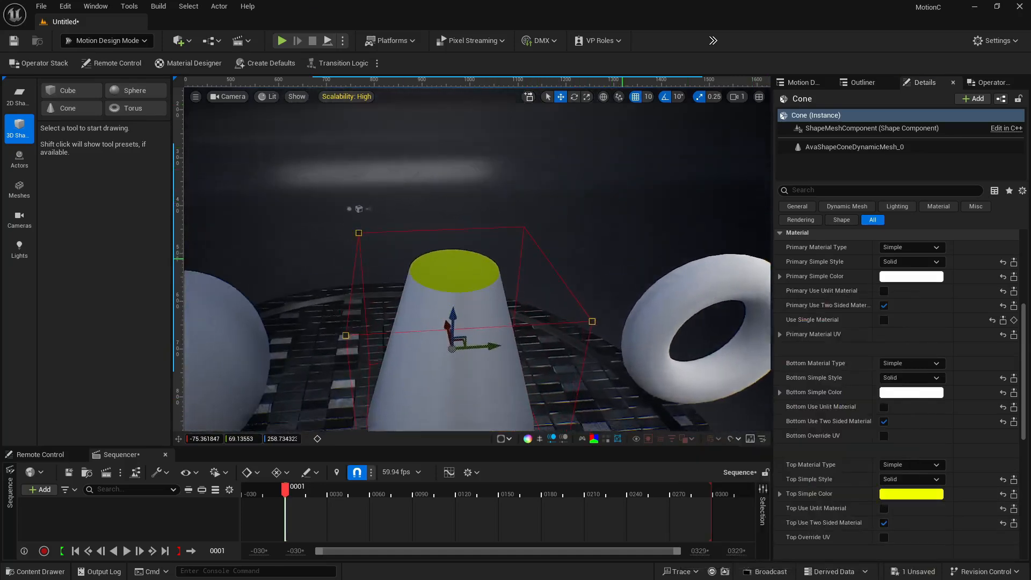
pyautogui.moveTo(705, 345); pyautogui.dragTo(450, 252, button='right')
pyautogui.click(428, 256)
pyautogui.moveTo(620, 379); pyautogui.dragTo(570, 331, button='right')
pyautogui.click(436, 284)
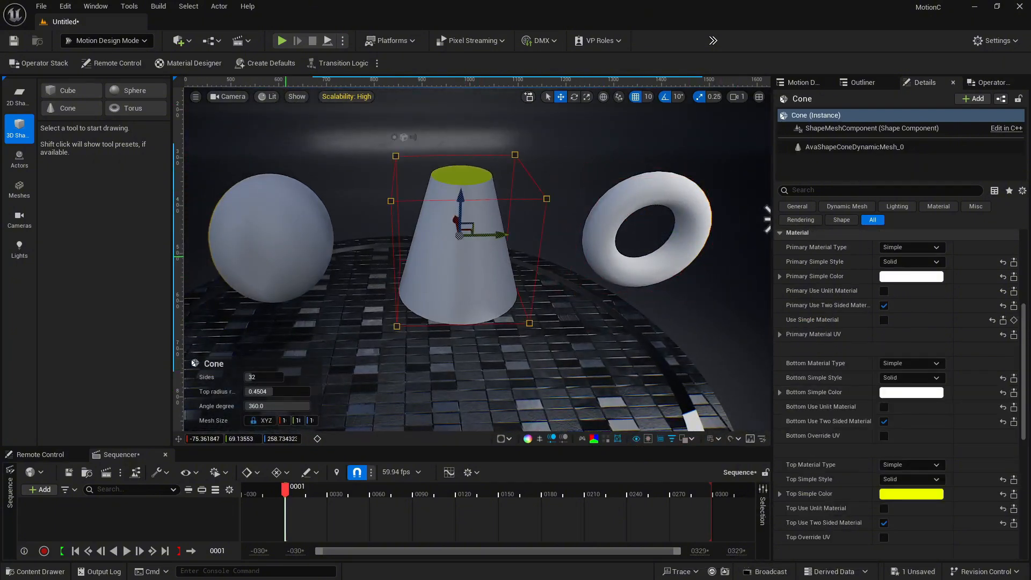
pyautogui.click(285, 256)
pyautogui.moveTo(286, 256); pyautogui.dragTo(326, 228, button='right')
pyautogui.click(420, 240)
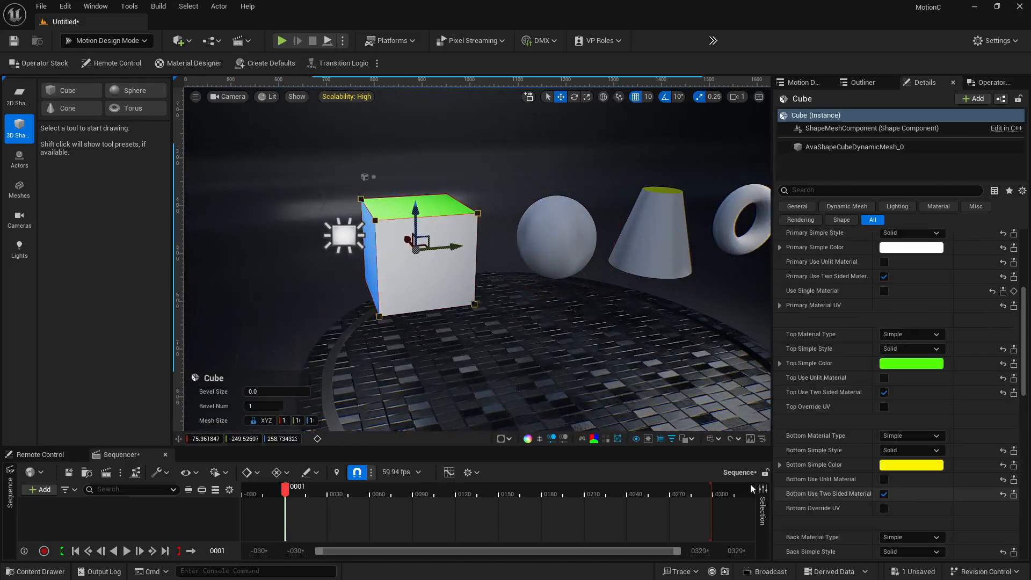
# Inspect the viewport's display toggle buttons, including Safe Frames, and reselect the sphere
pyautogui.click(634, 440)
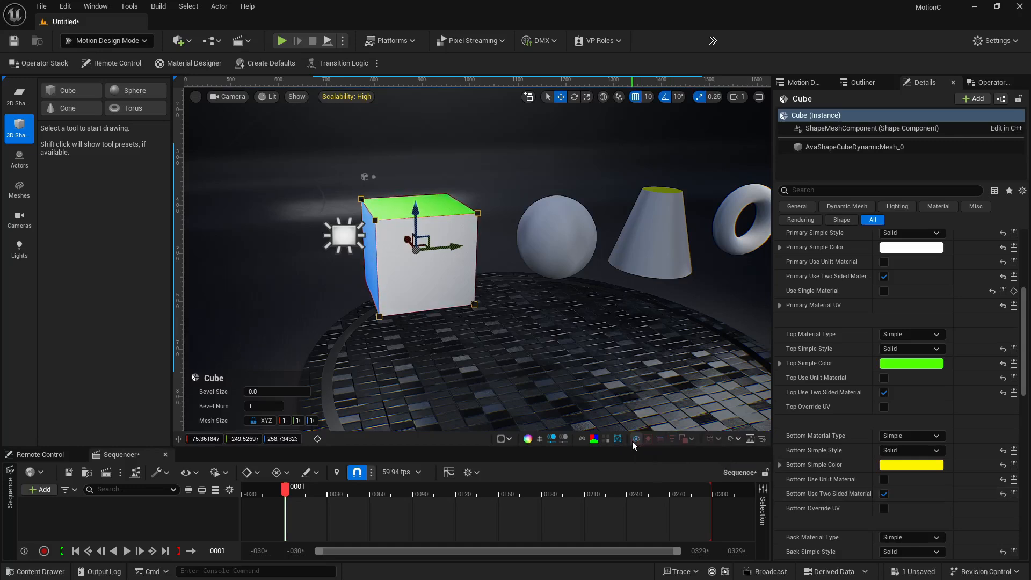
pyautogui.click(639, 442)
pyautogui.moveTo(536, 329)
pyautogui.mouseDown(button='right')
pyautogui.moveTo(499, 306)
pyautogui.moveTo(543, 327)
pyautogui.mouseUp(button='right')
pyautogui.press('d')
pyautogui.press('w')
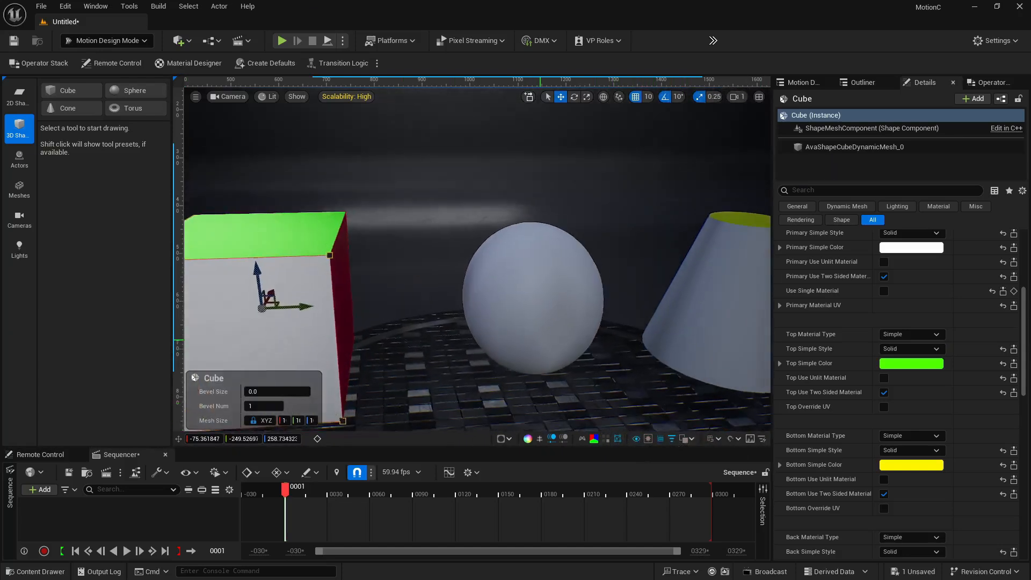
pyautogui.click(559, 329)
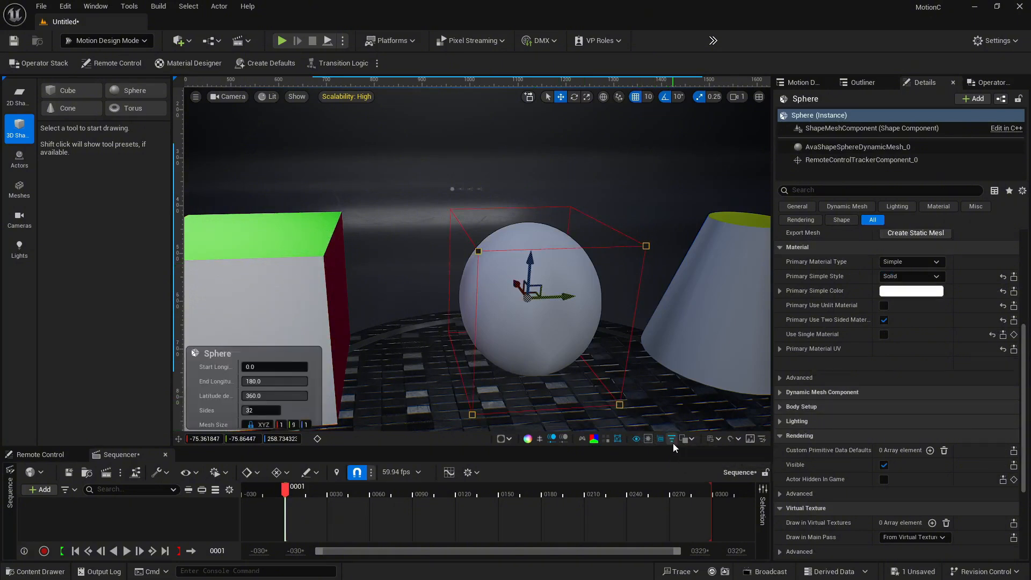
pyautogui.click(674, 444)
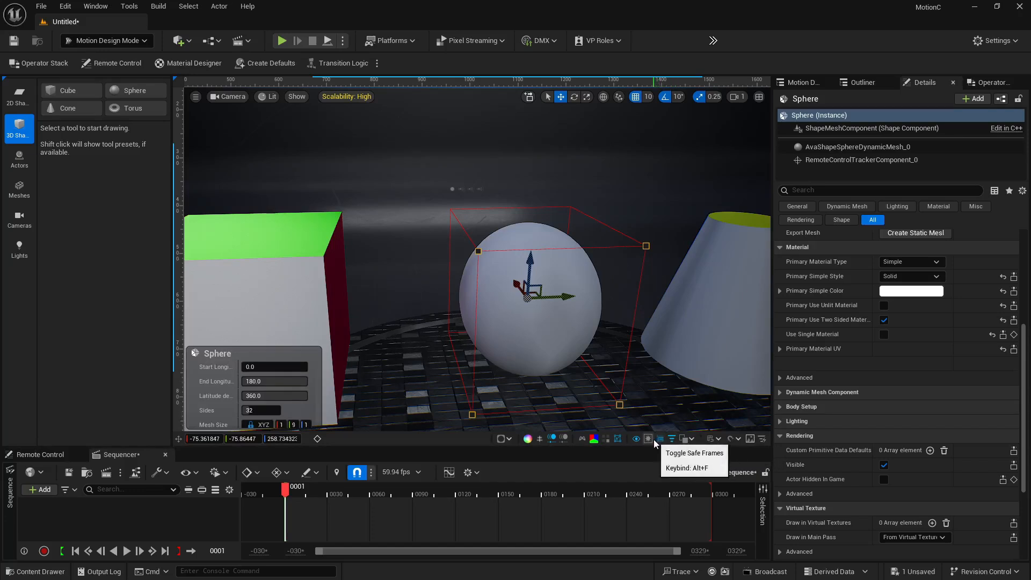
pyautogui.click(684, 441)
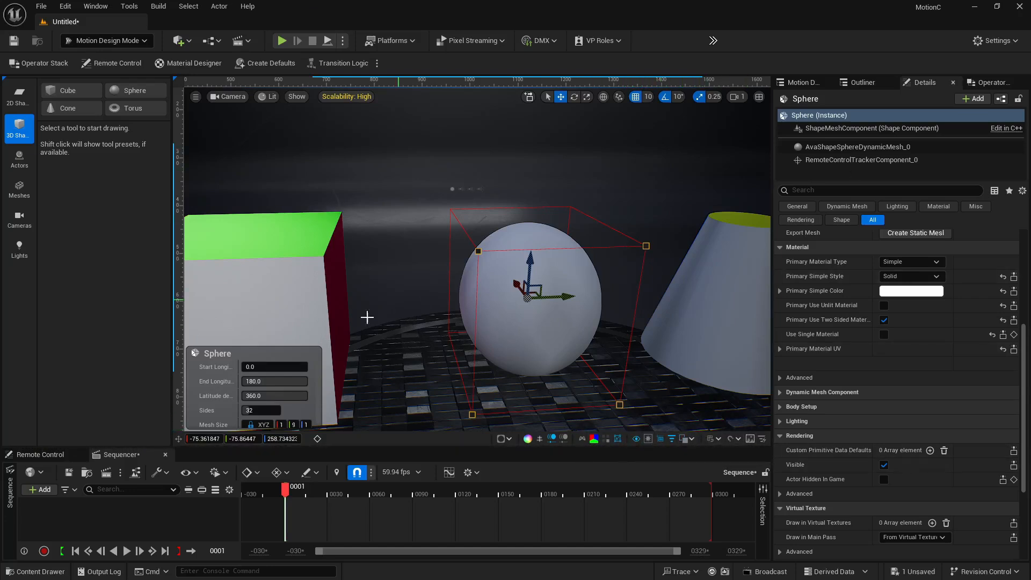
pyautogui.scroll(-6, 381, 367)
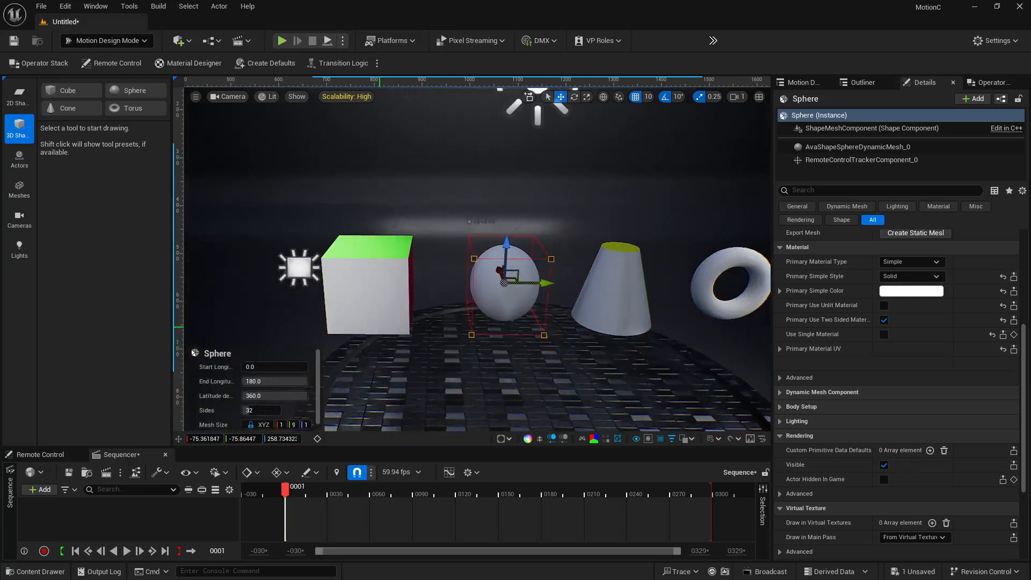
# Examine the scene by selecting each shape and the backdrop in turn, ending with the Motion Design cube selected
pyautogui.click(381, 312)
pyautogui.moveTo(492, 307)
pyautogui.mouseDown(button='right')
pyautogui.moveTo(493, 294)
pyautogui.moveTo(492, 308)
pyautogui.mouseUp(button='right')
pyautogui.press('d')
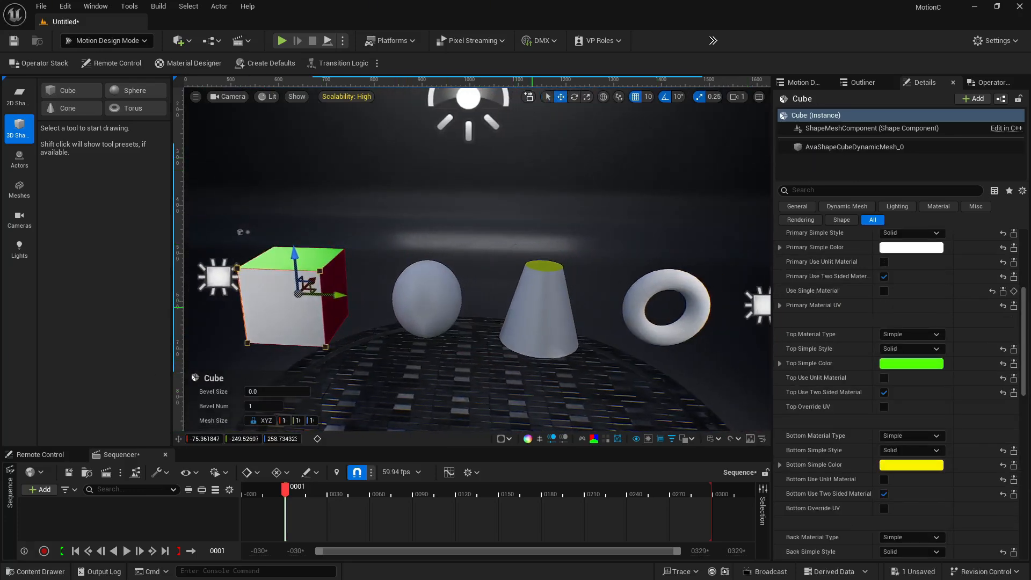
pyautogui.click(529, 308)
pyautogui.click(651, 307)
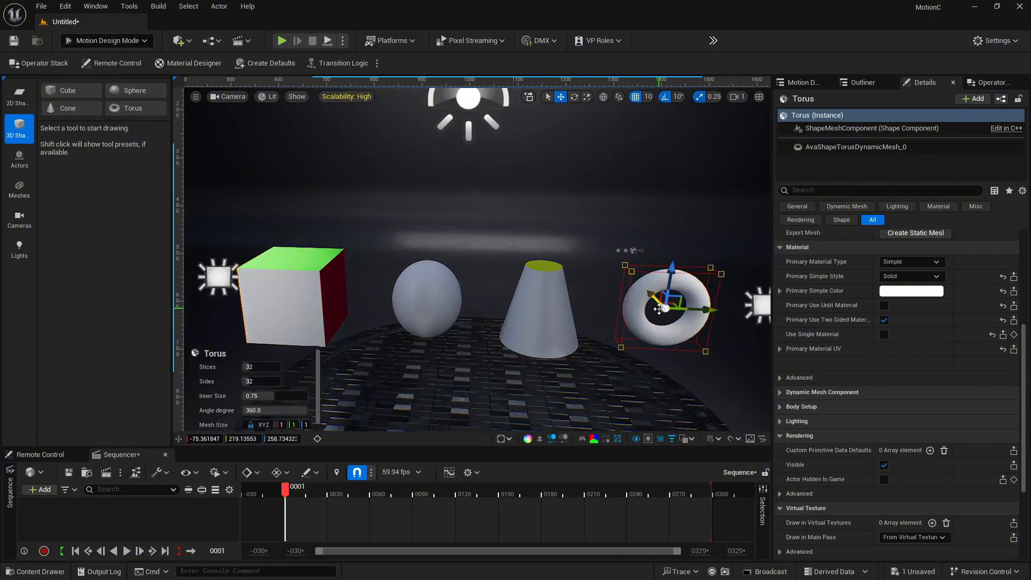
pyautogui.scroll(-4, 658, 309)
pyautogui.click(607, 331)
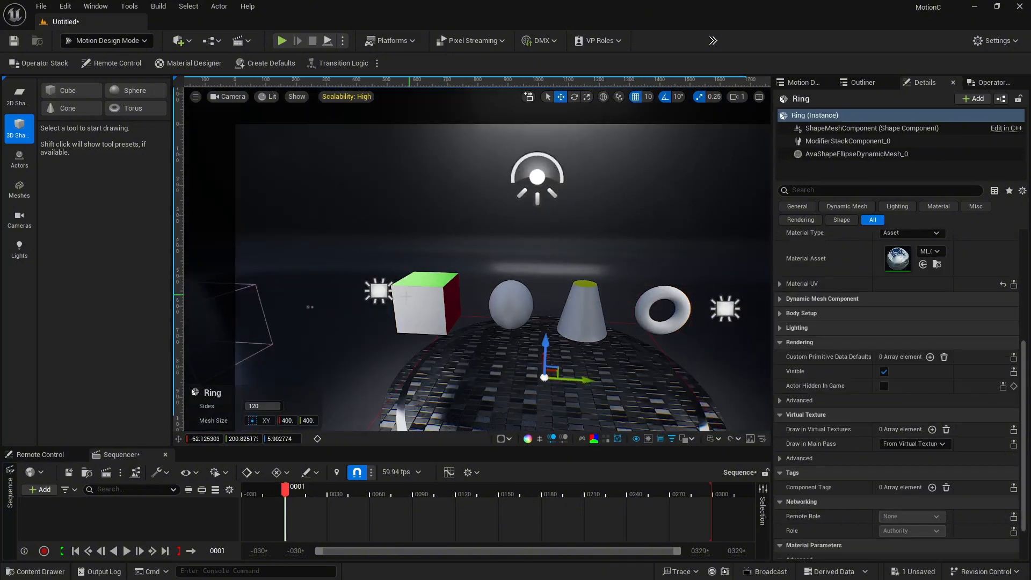
pyautogui.click(407, 299)
pyautogui.moveTo(407, 298)
pyautogui.mouseDown(button='right')
pyautogui.moveTo(411, 322)
pyautogui.moveTo(421, 290)
pyautogui.mouseUp(button='right')
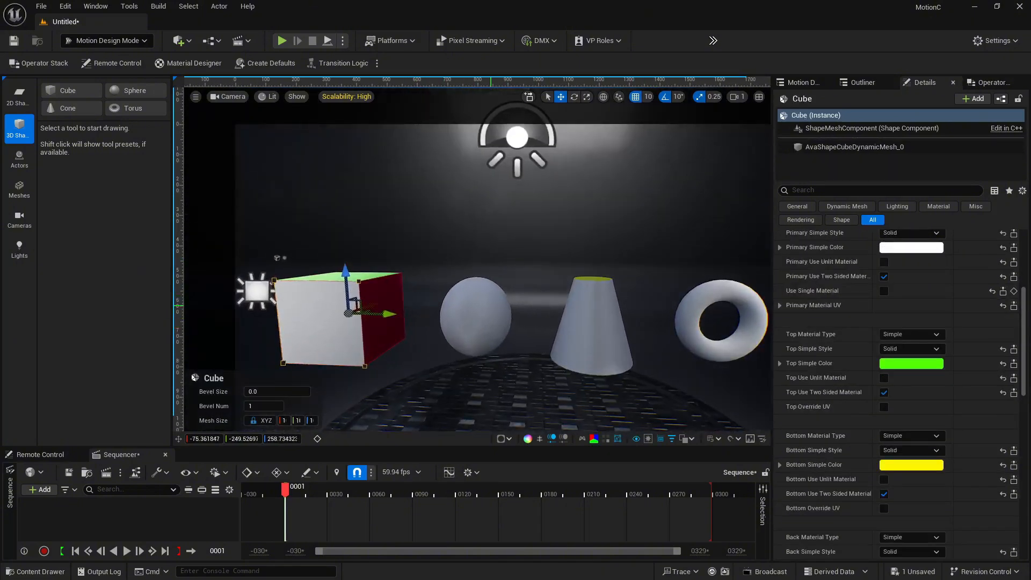
pyautogui.click(490, 305)
pyautogui.click(624, 295)
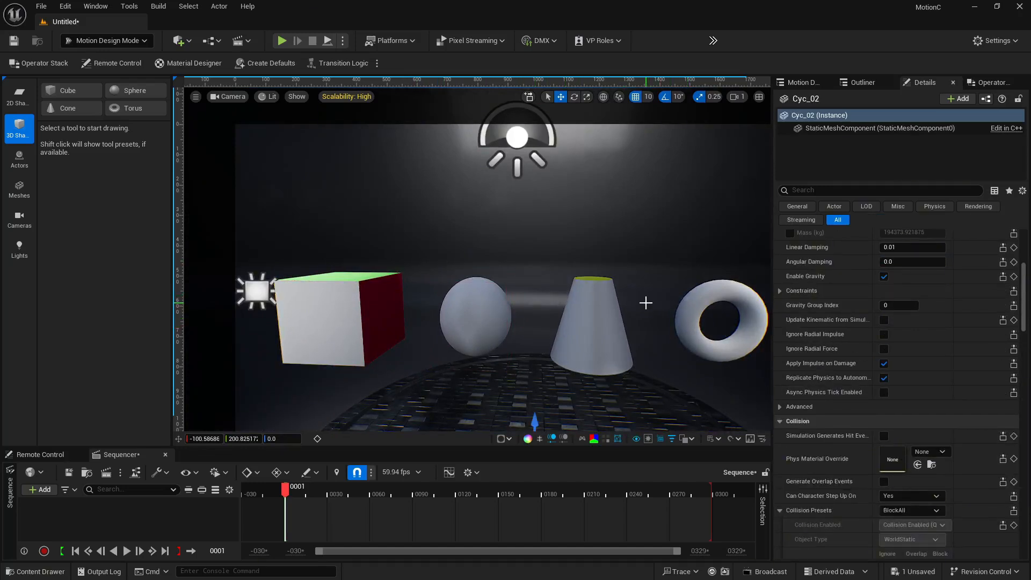
pyautogui.moveTo(646, 303); pyautogui.dragTo(629, 298, button='right')
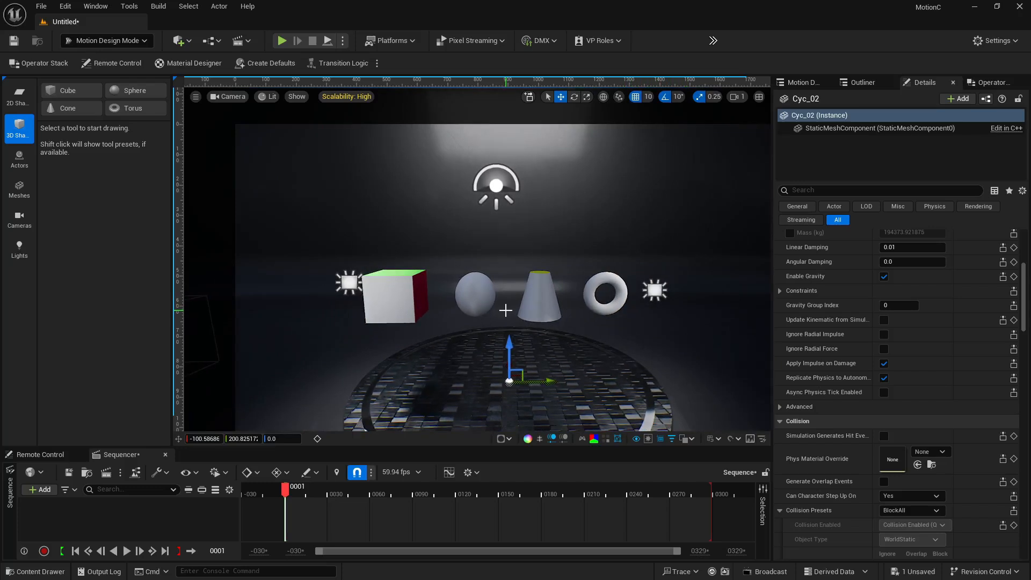
pyautogui.moveTo(505, 311)
pyautogui.mouseDown(button='right')
pyautogui.moveTo(484, 344)
pyautogui.moveTo(505, 310)
pyautogui.mouseUp(button='right')
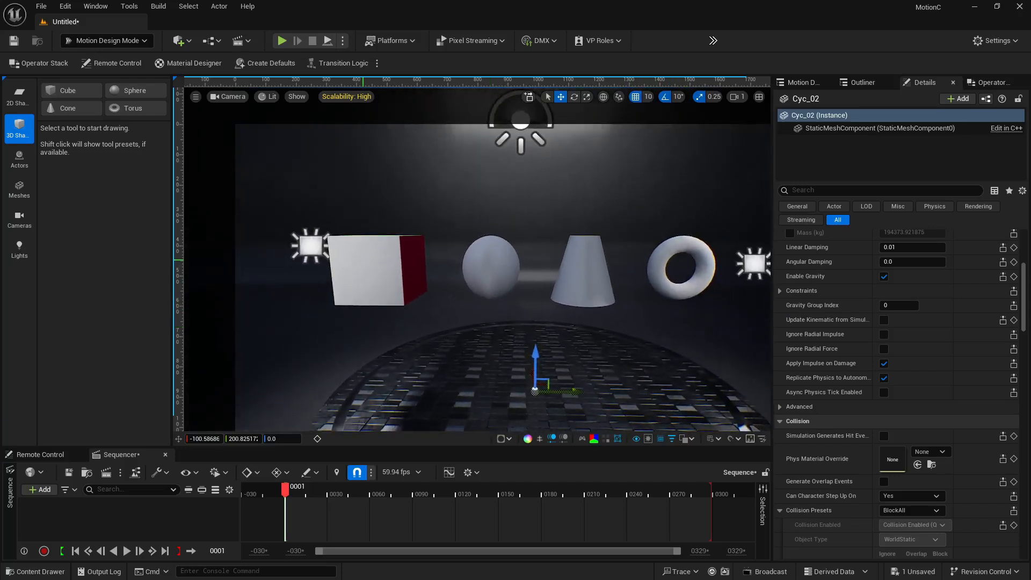
pyautogui.click(370, 269)
pyautogui.scroll(6, 959, 434)
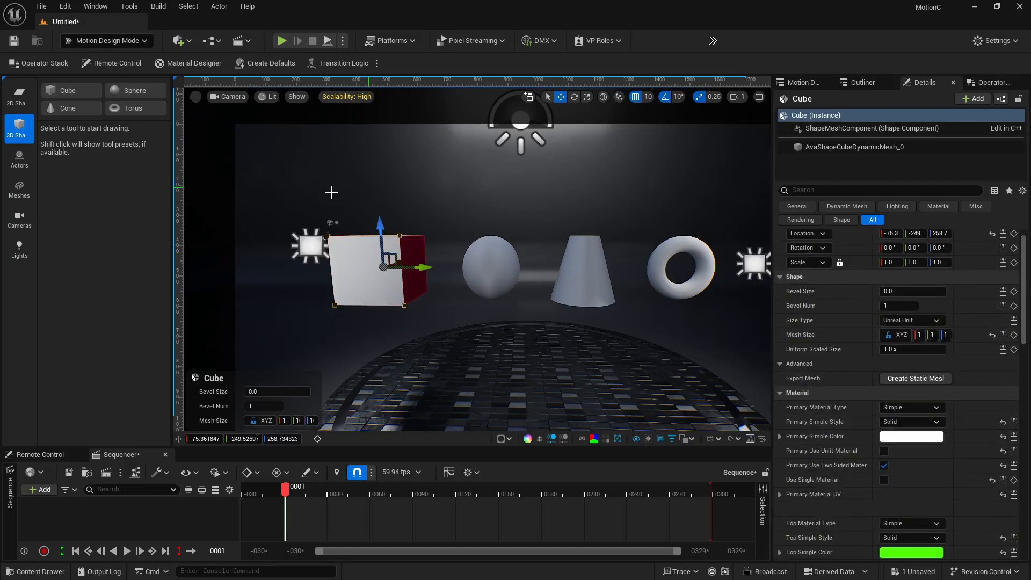
pyautogui.click(11, 99)
pyautogui.click(9, 142)
pyautogui.click(112, 44)
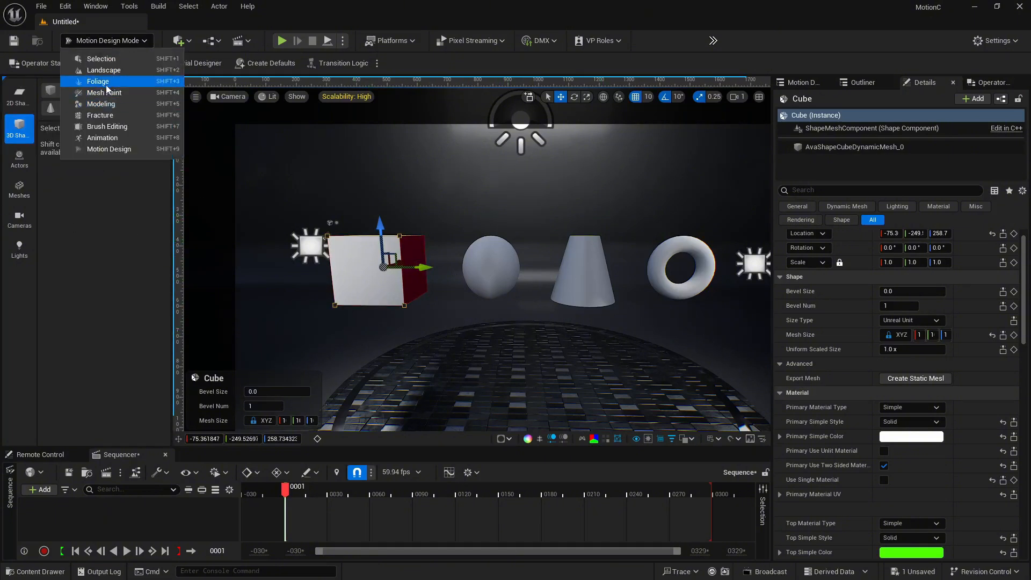
pyautogui.click(121, 44)
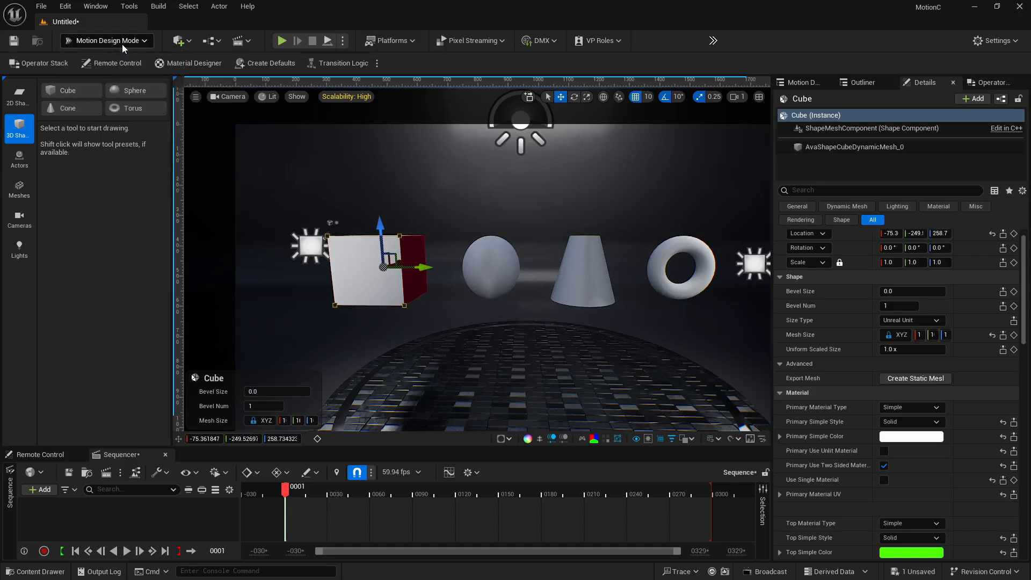
# Place a standard Cube shape actor into the level in front of the Motion Design shapes
pyautogui.click(210, 40)
pyautogui.click(181, 41)
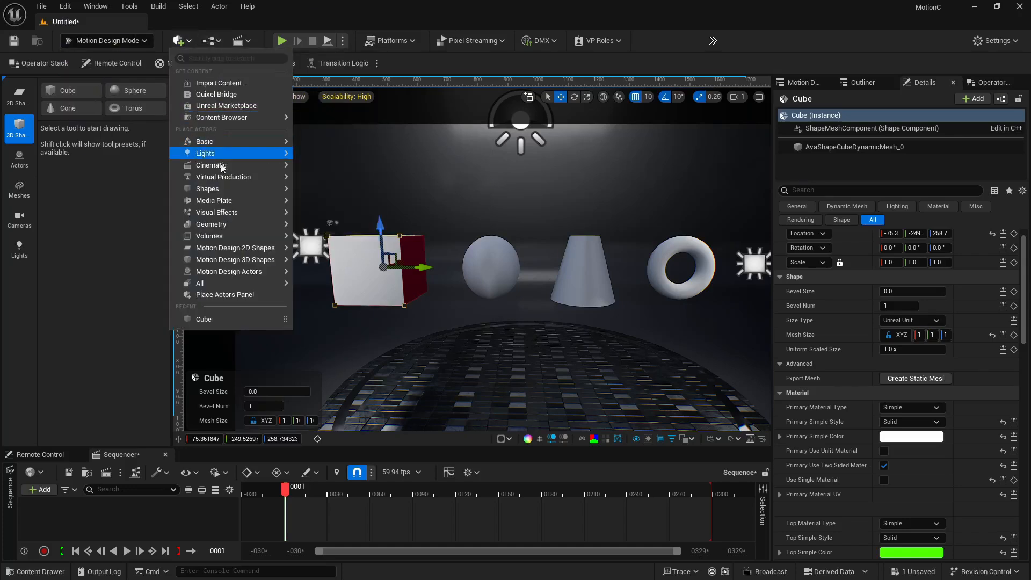
pyautogui.moveTo(255, 190)
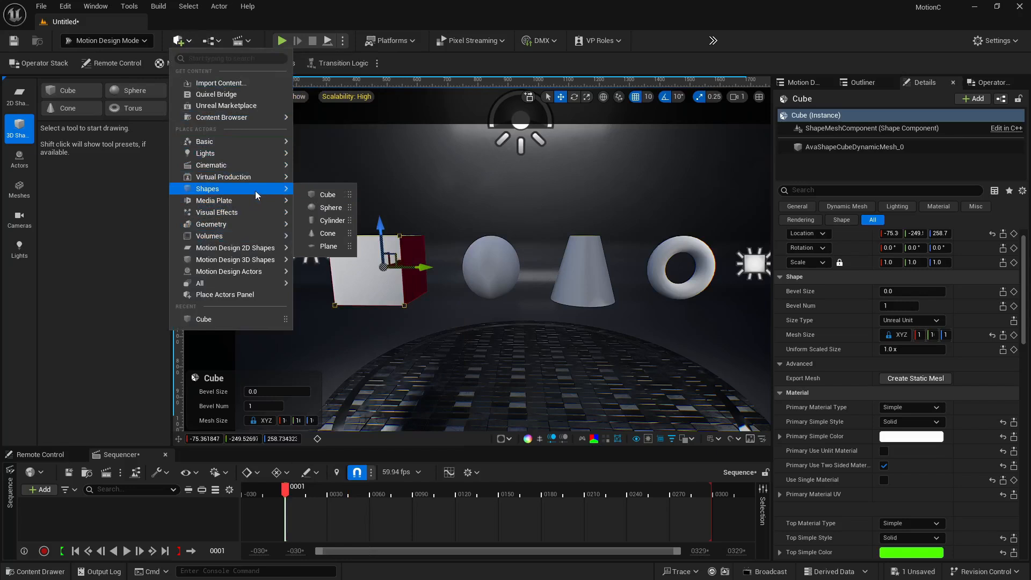
pyautogui.click(346, 195)
pyautogui.keyDown('alt'); pyautogui.moveTo(541, 281); pyautogui.dragTo(522, 329); pyautogui.keyUp('alt')
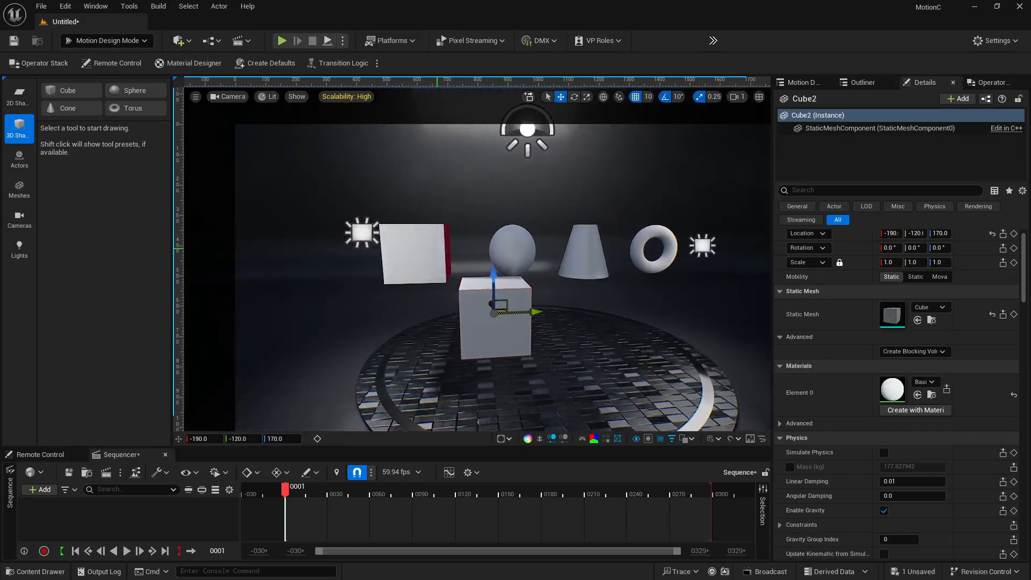
# Select the standard cube and open the list of modifiers available for it in the Operator Stack
pyautogui.click(448, 260)
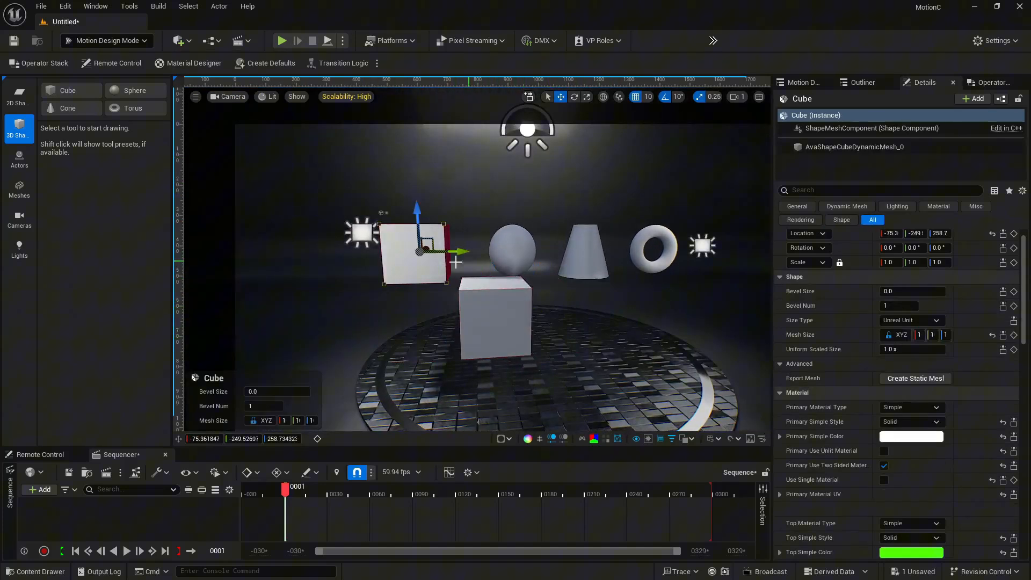
pyautogui.click(529, 341)
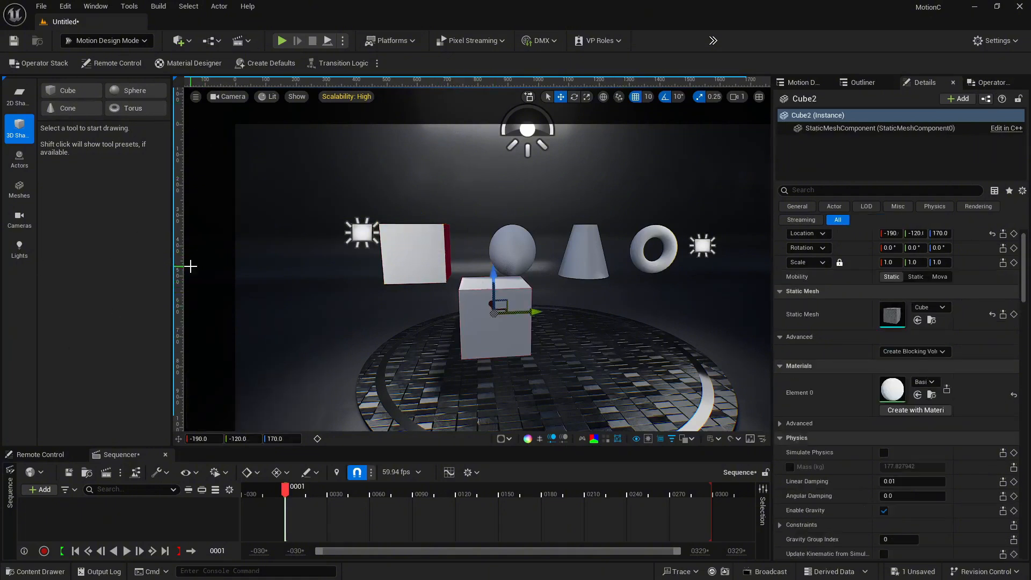
pyautogui.click(987, 82)
pyautogui.click(879, 137)
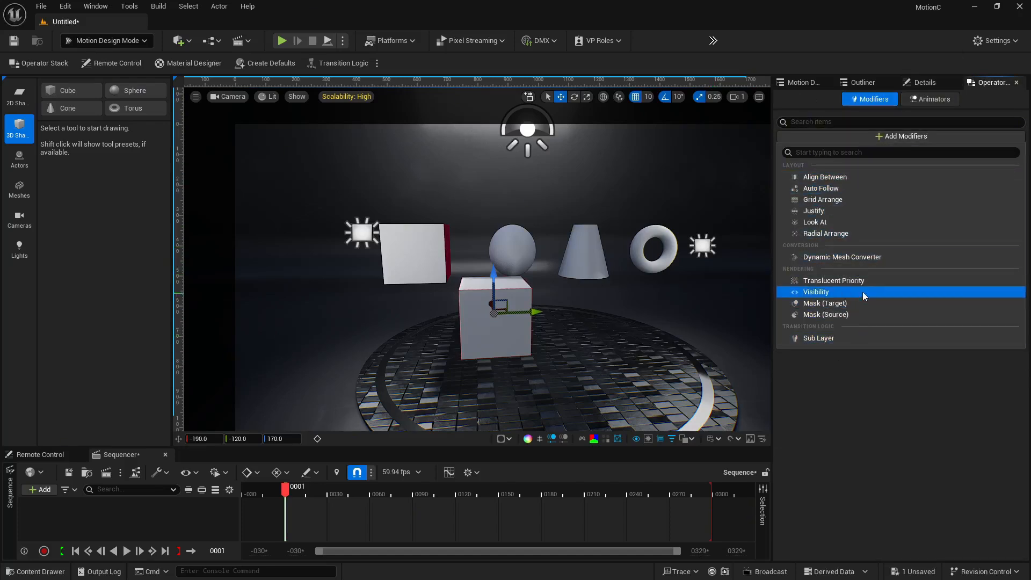
# Select the Motion Design cube, view its available modifiers, and return to its details
pyautogui.click(399, 240)
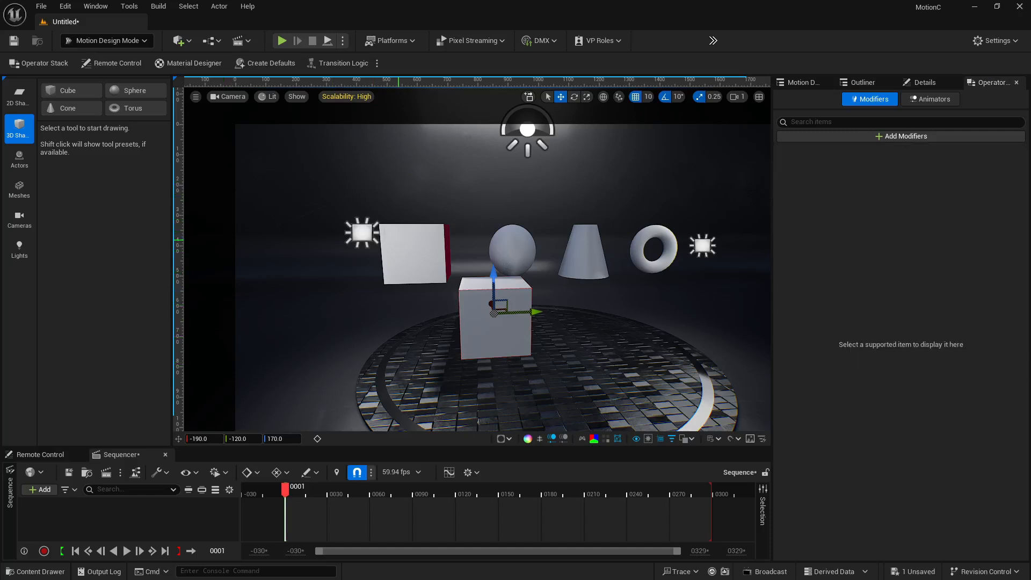
pyautogui.click(398, 240)
pyautogui.click(907, 136)
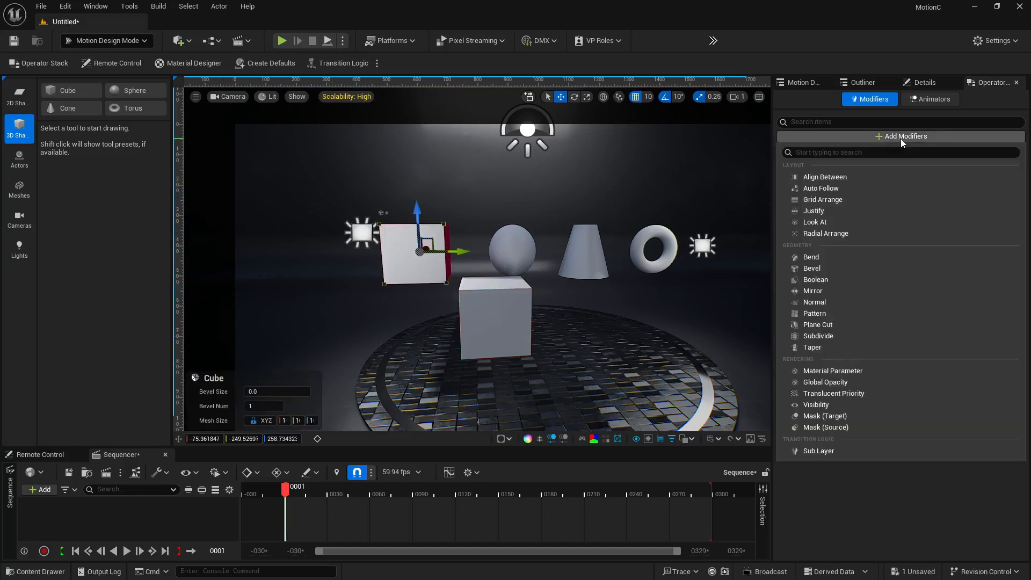
pyautogui.click(858, 487)
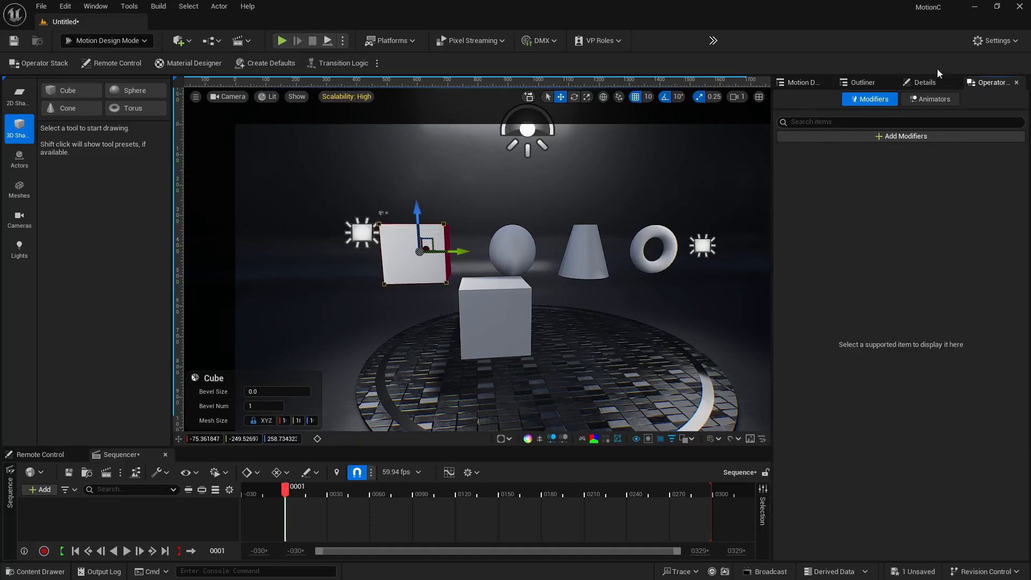
pyautogui.click(925, 83)
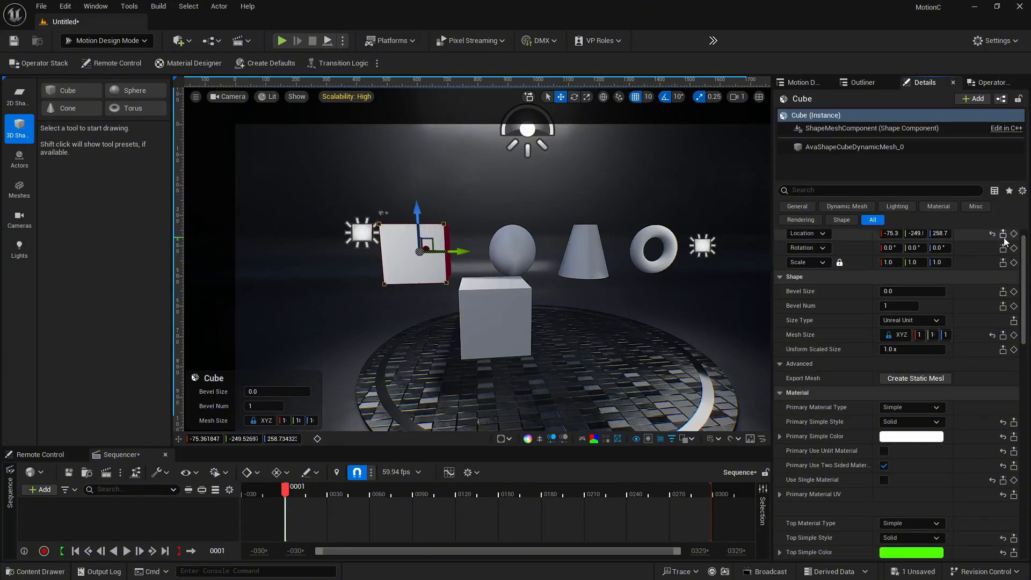
# Expose the Motion Design cube's Location to the Remote Control preset and unexpose it again
pyautogui.click(62, 455)
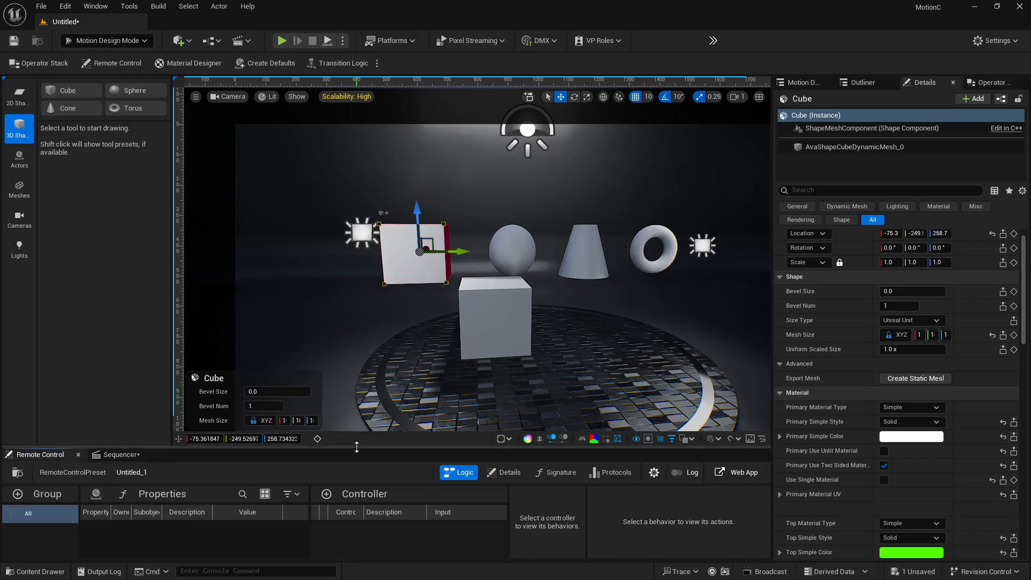
pyautogui.moveTo(344, 448); pyautogui.dragTo(349, 368)
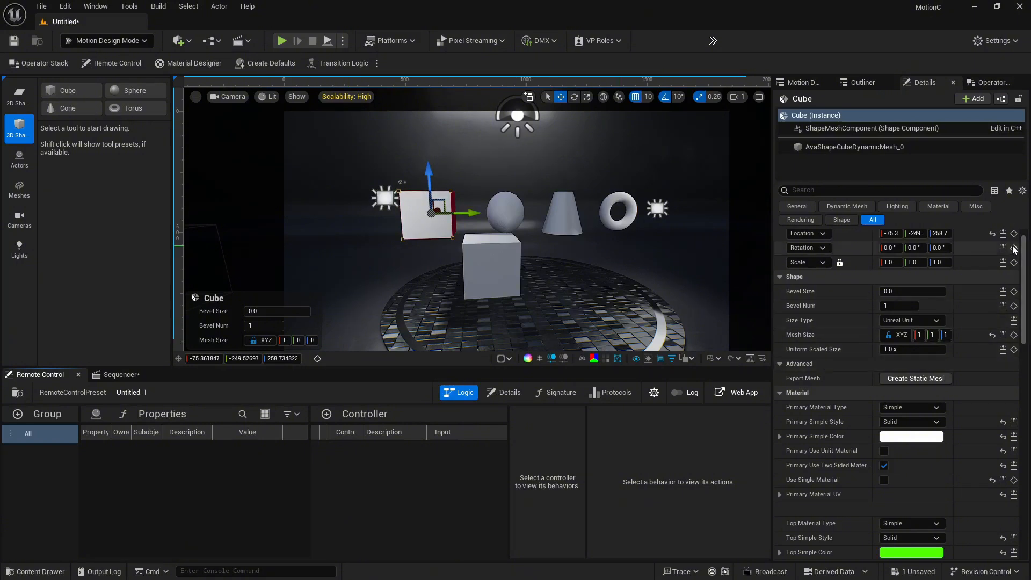
pyautogui.click(1004, 234)
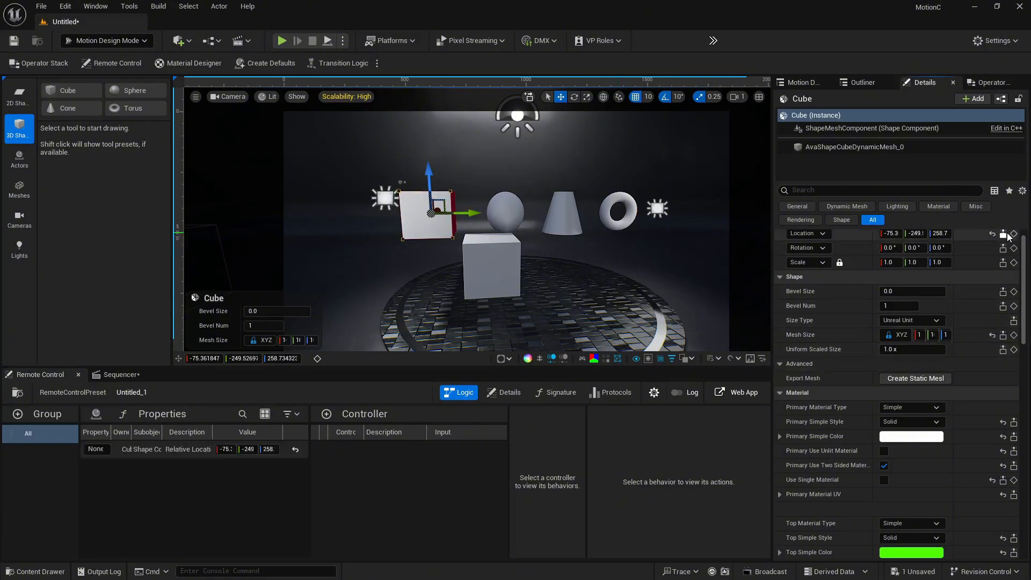
pyautogui.click(186, 449)
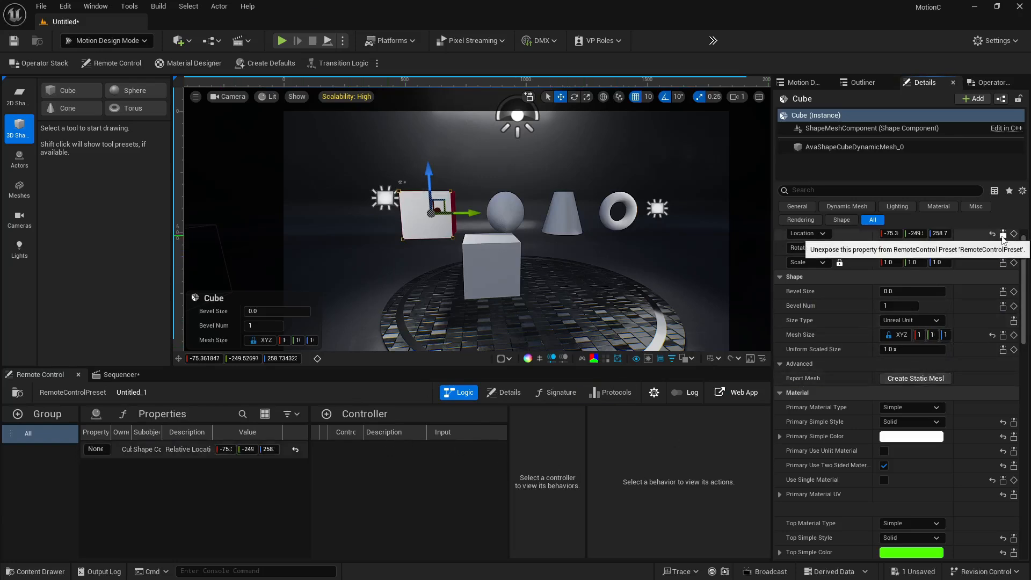
pyautogui.click(1003, 236)
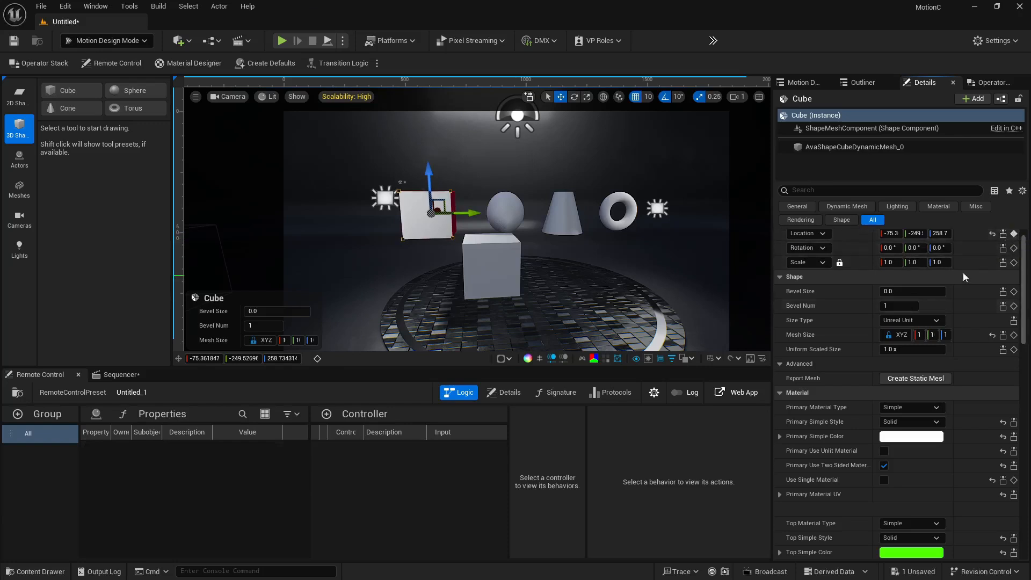
# Expand the cube's Transform track in the Sequencer and delete the Cube track
pyautogui.click(119, 375)
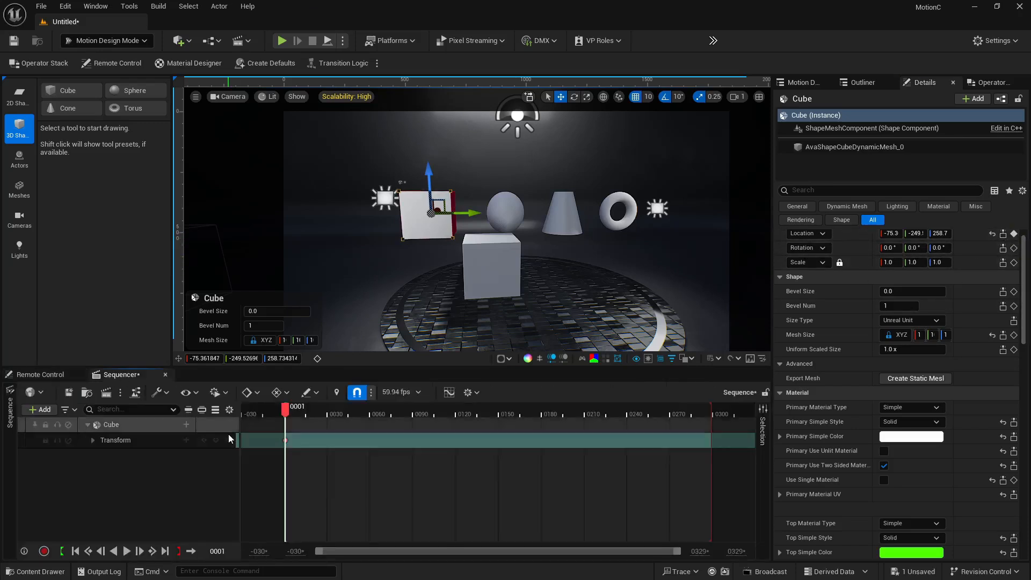
pyautogui.click(93, 440)
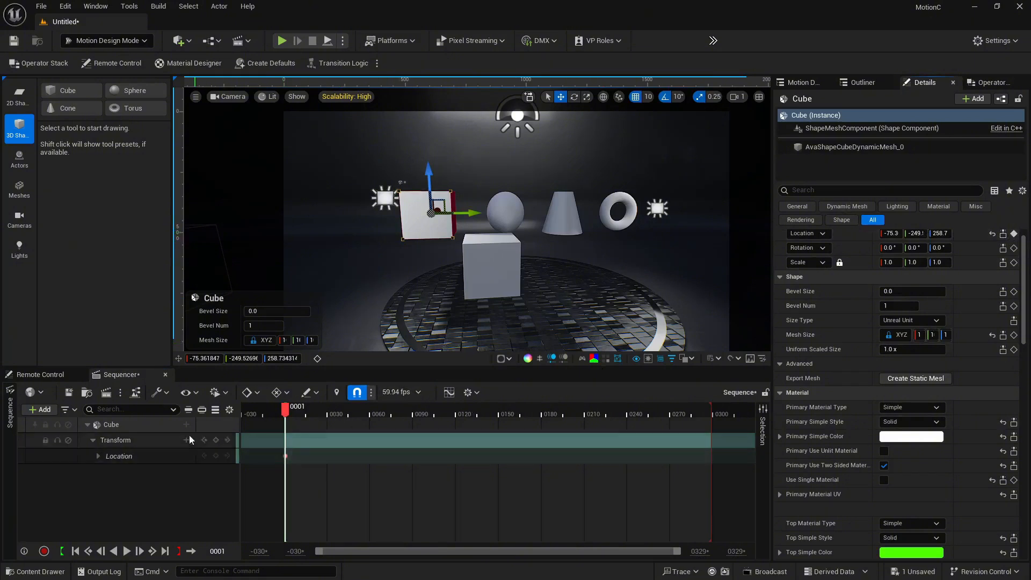
pyautogui.click(177, 425)
pyautogui.press('Delete')
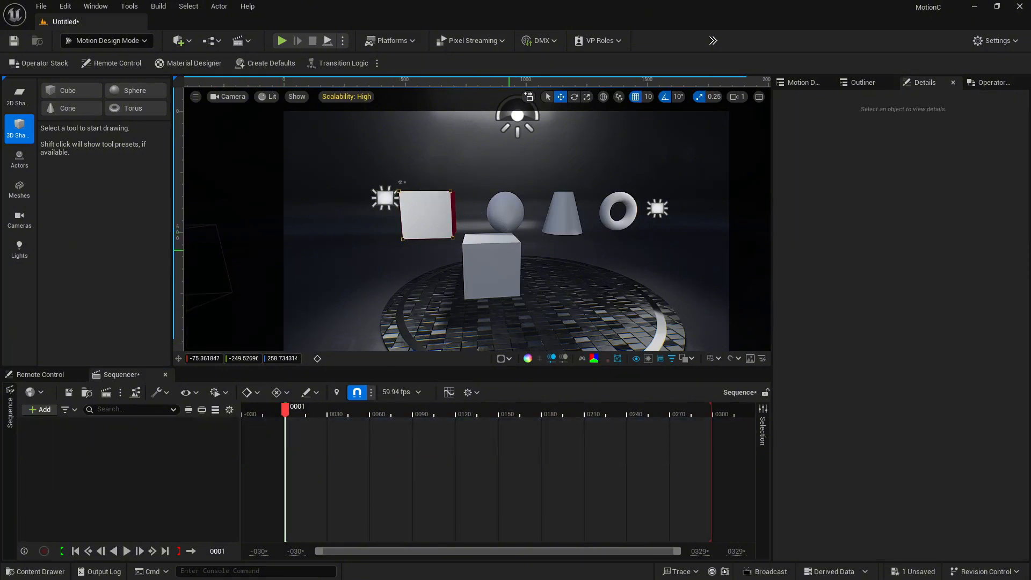
# Select the standard cube and collapse the Physics section of its details
pyautogui.click(500, 263)
pyautogui.scroll(-2, 858, 363)
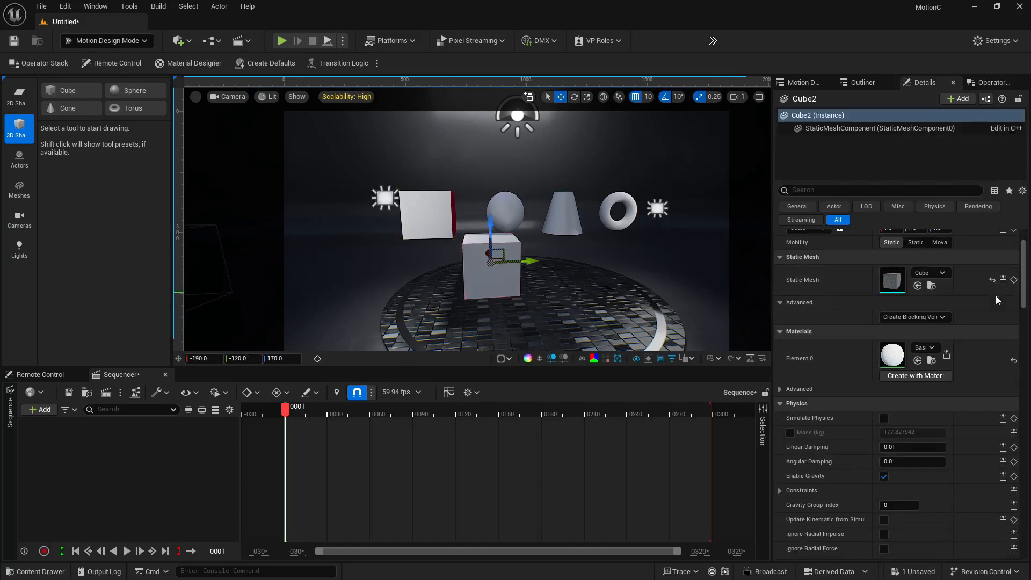
pyautogui.scroll(-4, 953, 337)
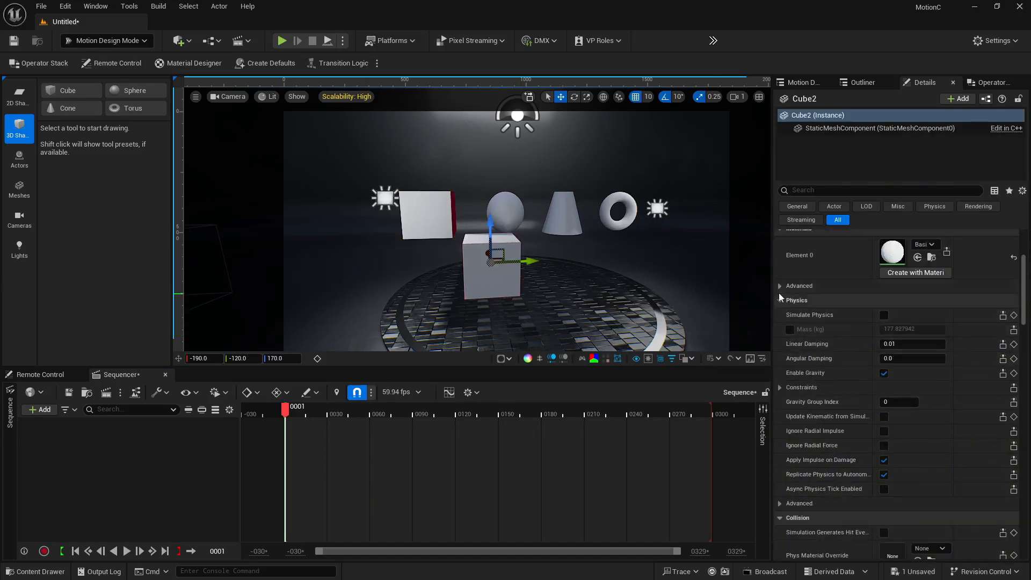
pyautogui.click(780, 301)
pyautogui.scroll(6, 841, 349)
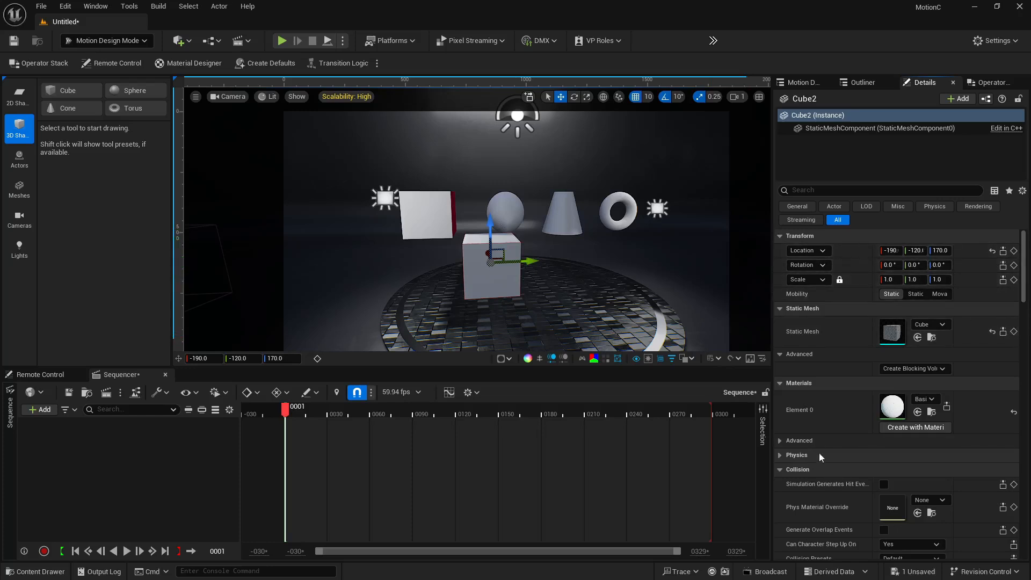
pyautogui.scroll(-2, 828, 457)
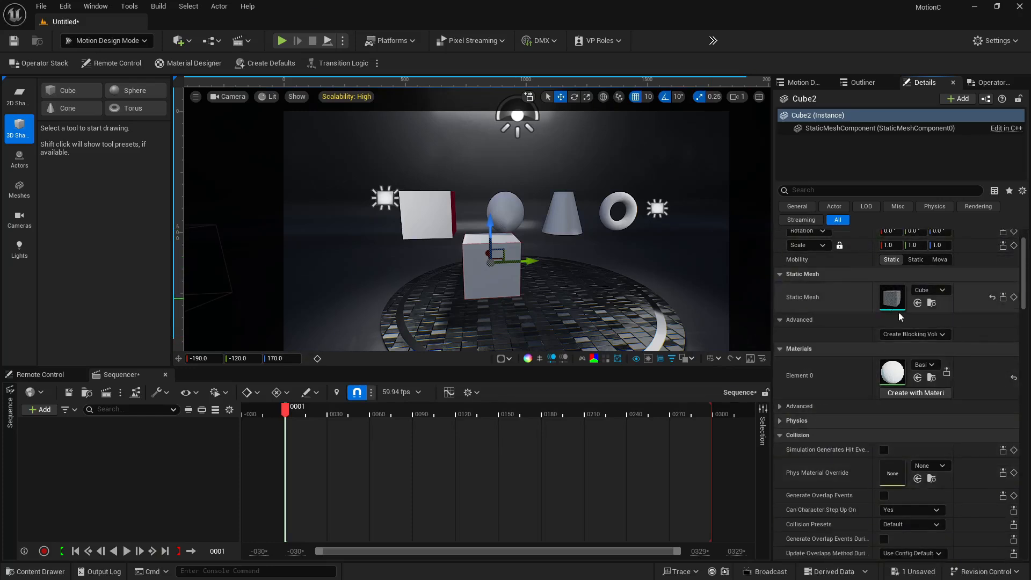
# Select the Motion Design cube and review its per-face material settings for primary, top, bottom, back, left and right faces
pyautogui.click(445, 231)
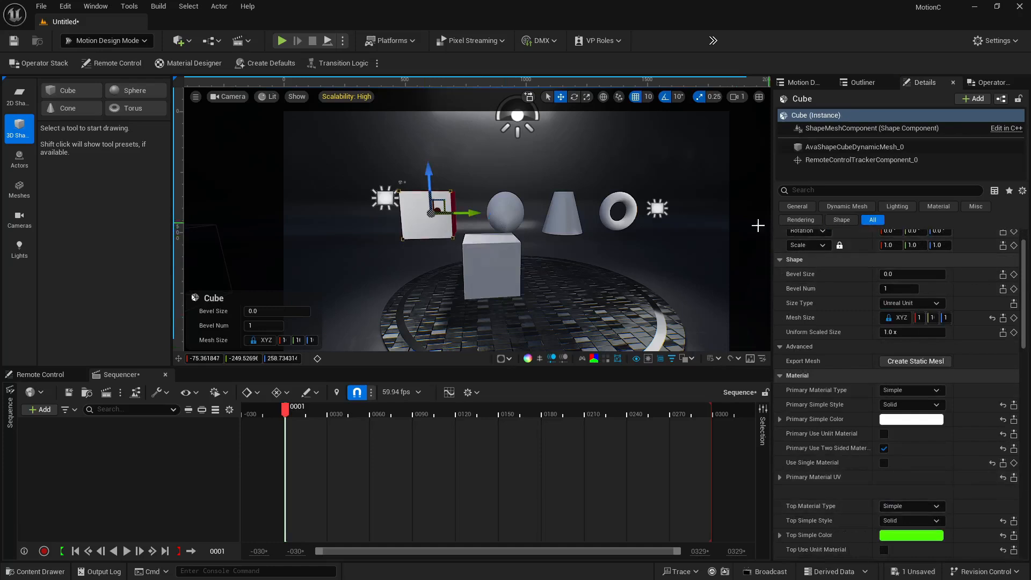
pyautogui.scroll(-6, 916, 500)
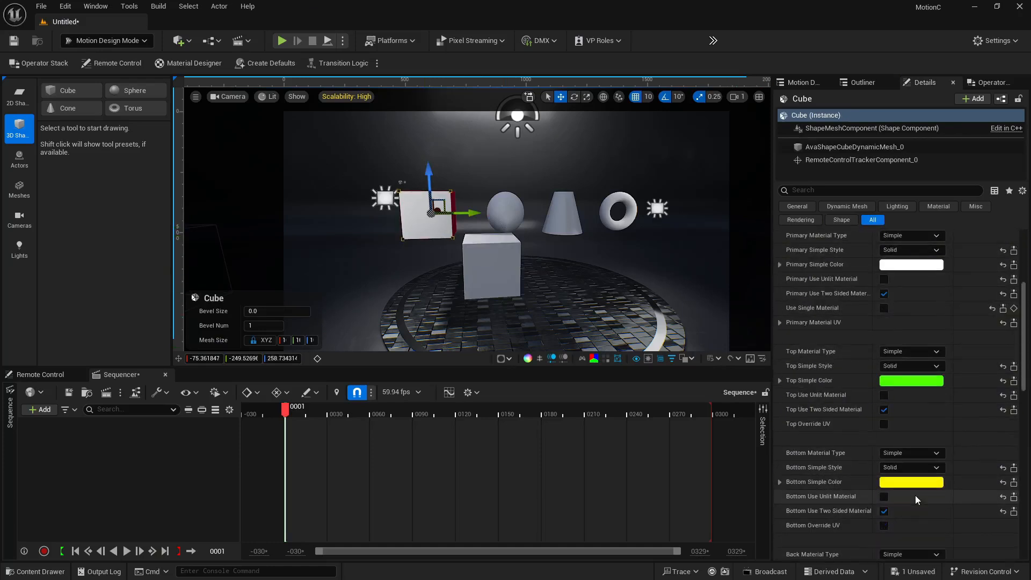
pyautogui.scroll(-10, 916, 500)
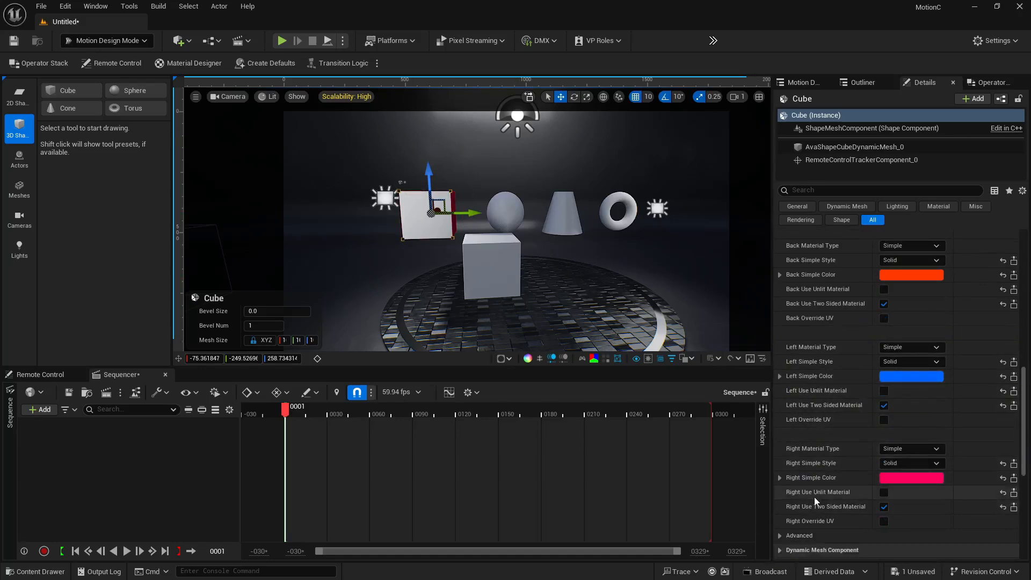
pyautogui.scroll(6, 814, 495)
pyautogui.scroll(6, 814, 495)
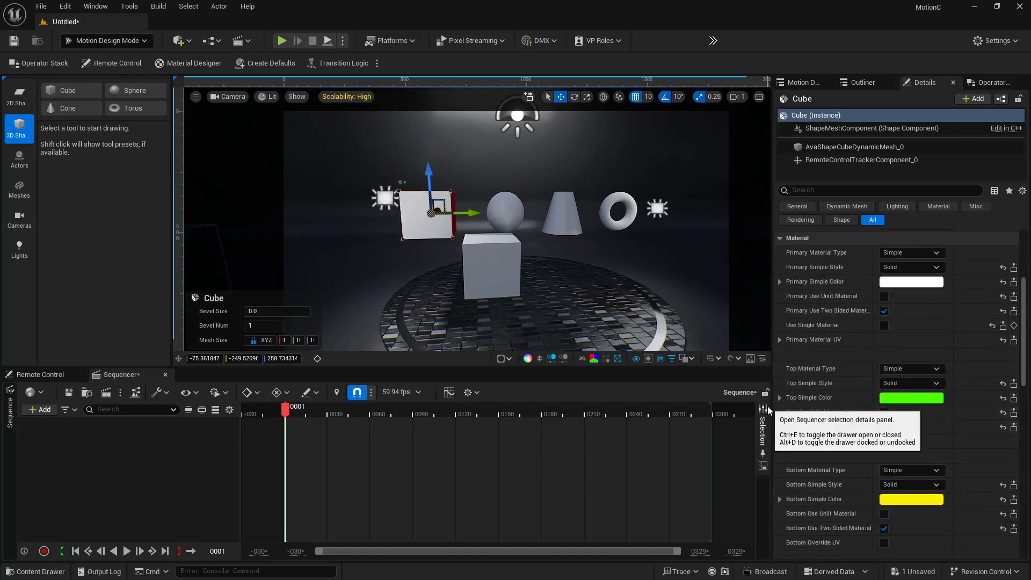
pyautogui.scroll(7, 934, 388)
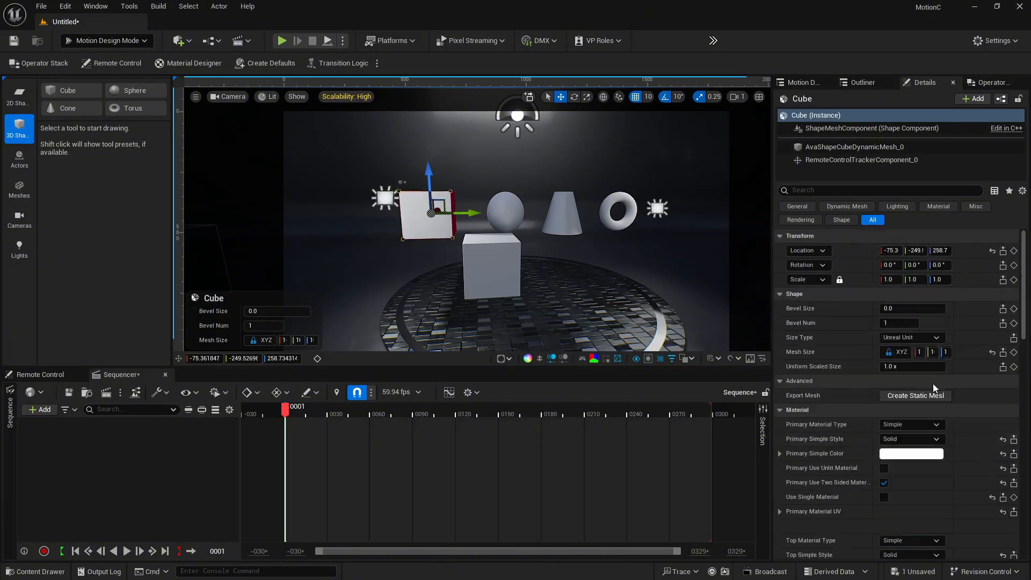
# Select the standard cube in the viewport and delete it
pyautogui.moveTo(537, 263)
pyautogui.mouseDown(button='right')
pyautogui.moveTo(564, 279)
pyautogui.moveTo(601, 263)
pyautogui.moveTo(553, 264)
pyautogui.mouseUp(button='right')
pyautogui.press('d')
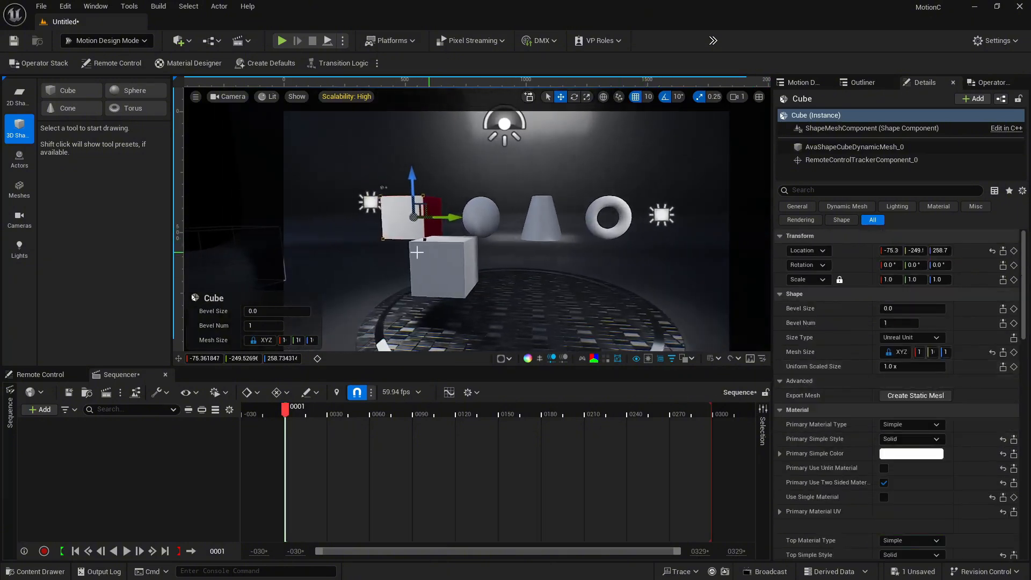
pyautogui.click(417, 252)
pyautogui.press('Delete')
# Examine the remaining Motion Design shapes in the viewport from different angles
pyautogui.moveTo(417, 251); pyautogui.dragTo(438, 245, button='right')
pyautogui.press('w')
pyautogui.press('d')
pyautogui.press('a')
pyautogui.press('d')
pyautogui.press('s')
pyautogui.press('w')
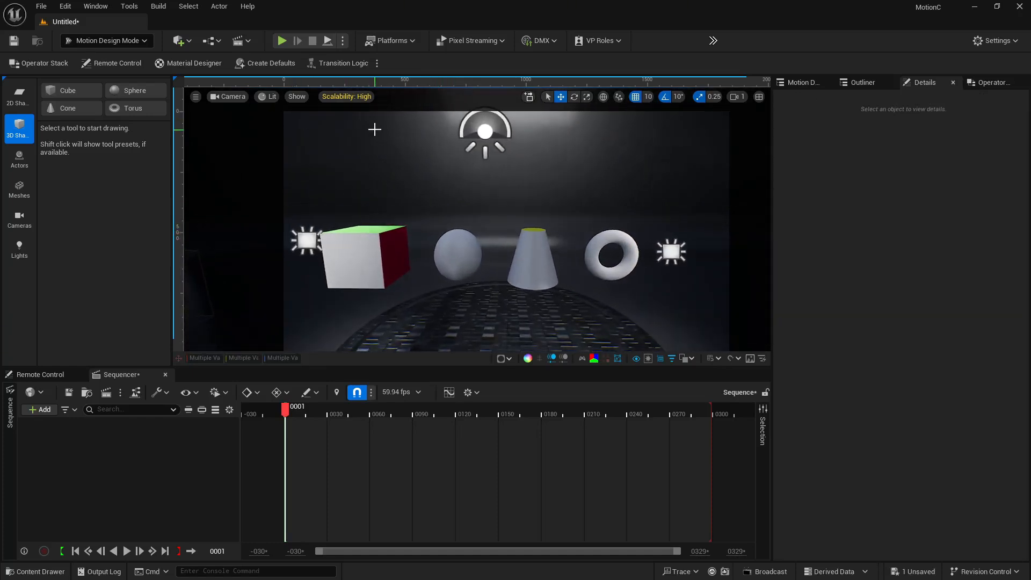
pyautogui.click(638, 362)
pyautogui.press('w')
pyautogui.moveTo(450, 225)
pyautogui.mouseDown(button='right')
pyautogui.moveTo(461, 220)
pyautogui.moveTo(443, 221)
pyautogui.mouseUp(button='right')
pyautogui.press('s')
pyautogui.moveTo(615, 238); pyautogui.dragTo(628, 245, button='right')
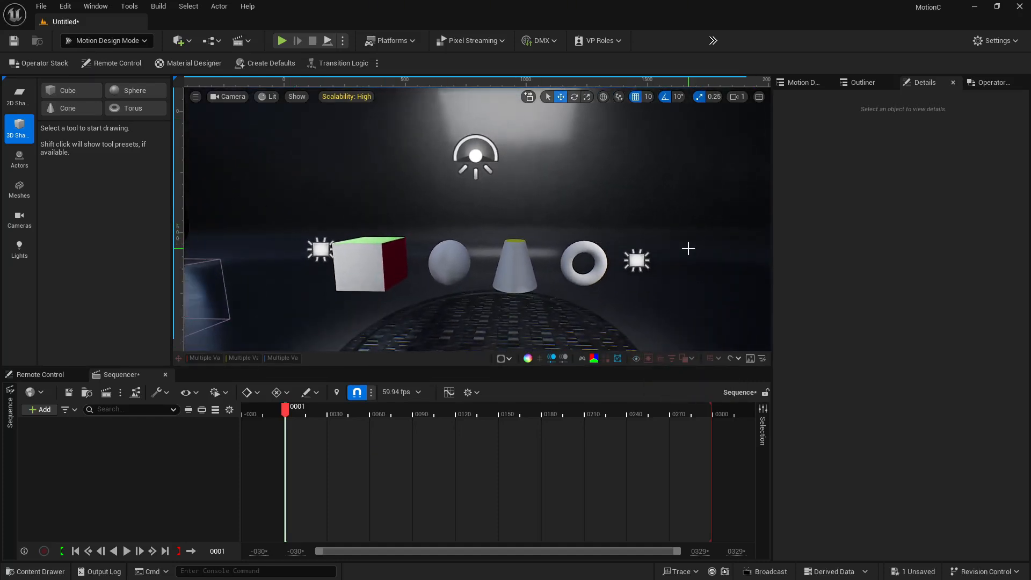
# Check the Operator Stack panel and the Motion Design outliner, then open the Motion Design Mode menu
pyautogui.click(991, 82)
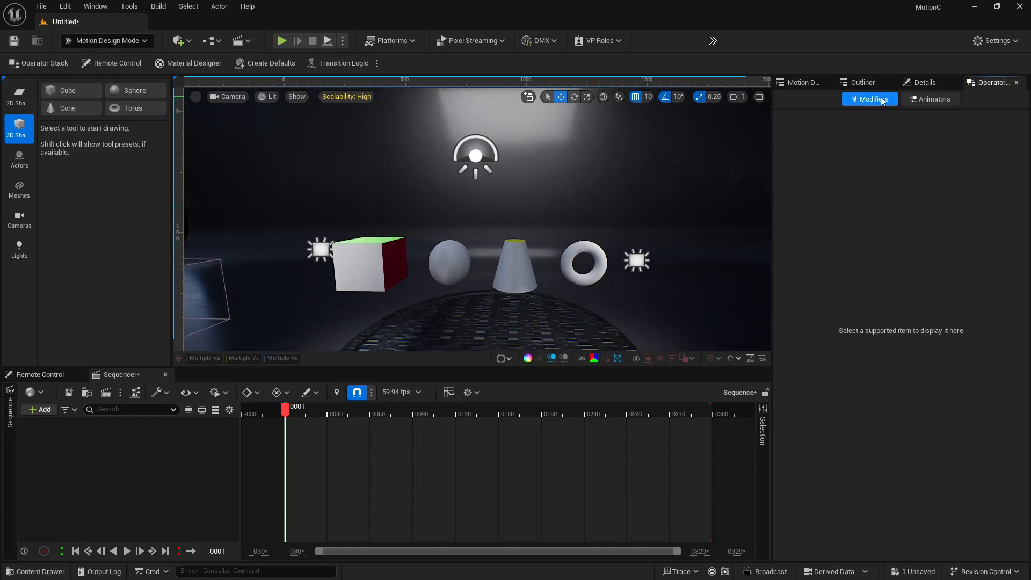
pyautogui.click(791, 83)
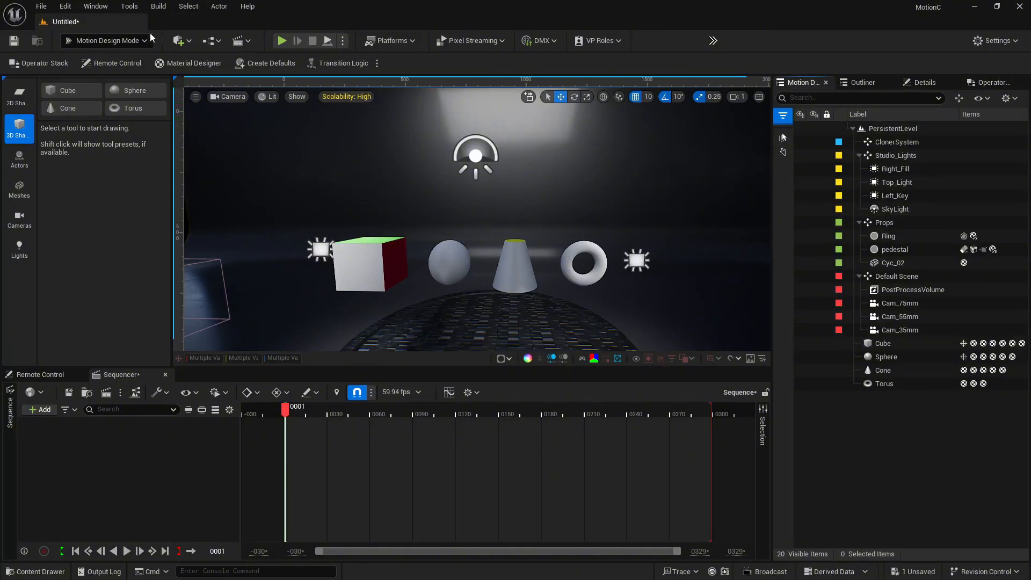
pyautogui.click(128, 42)
pyautogui.click(128, 42)
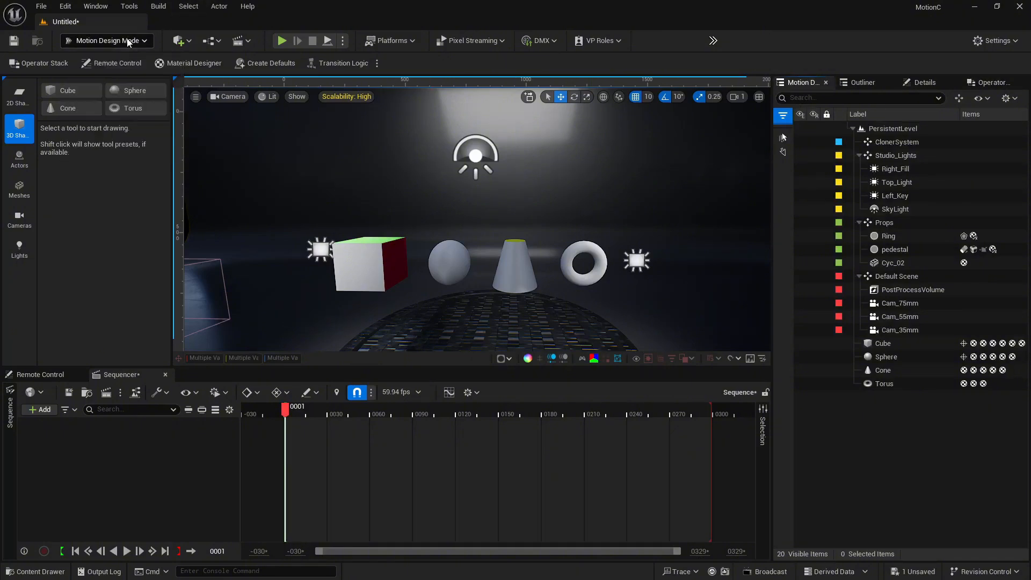